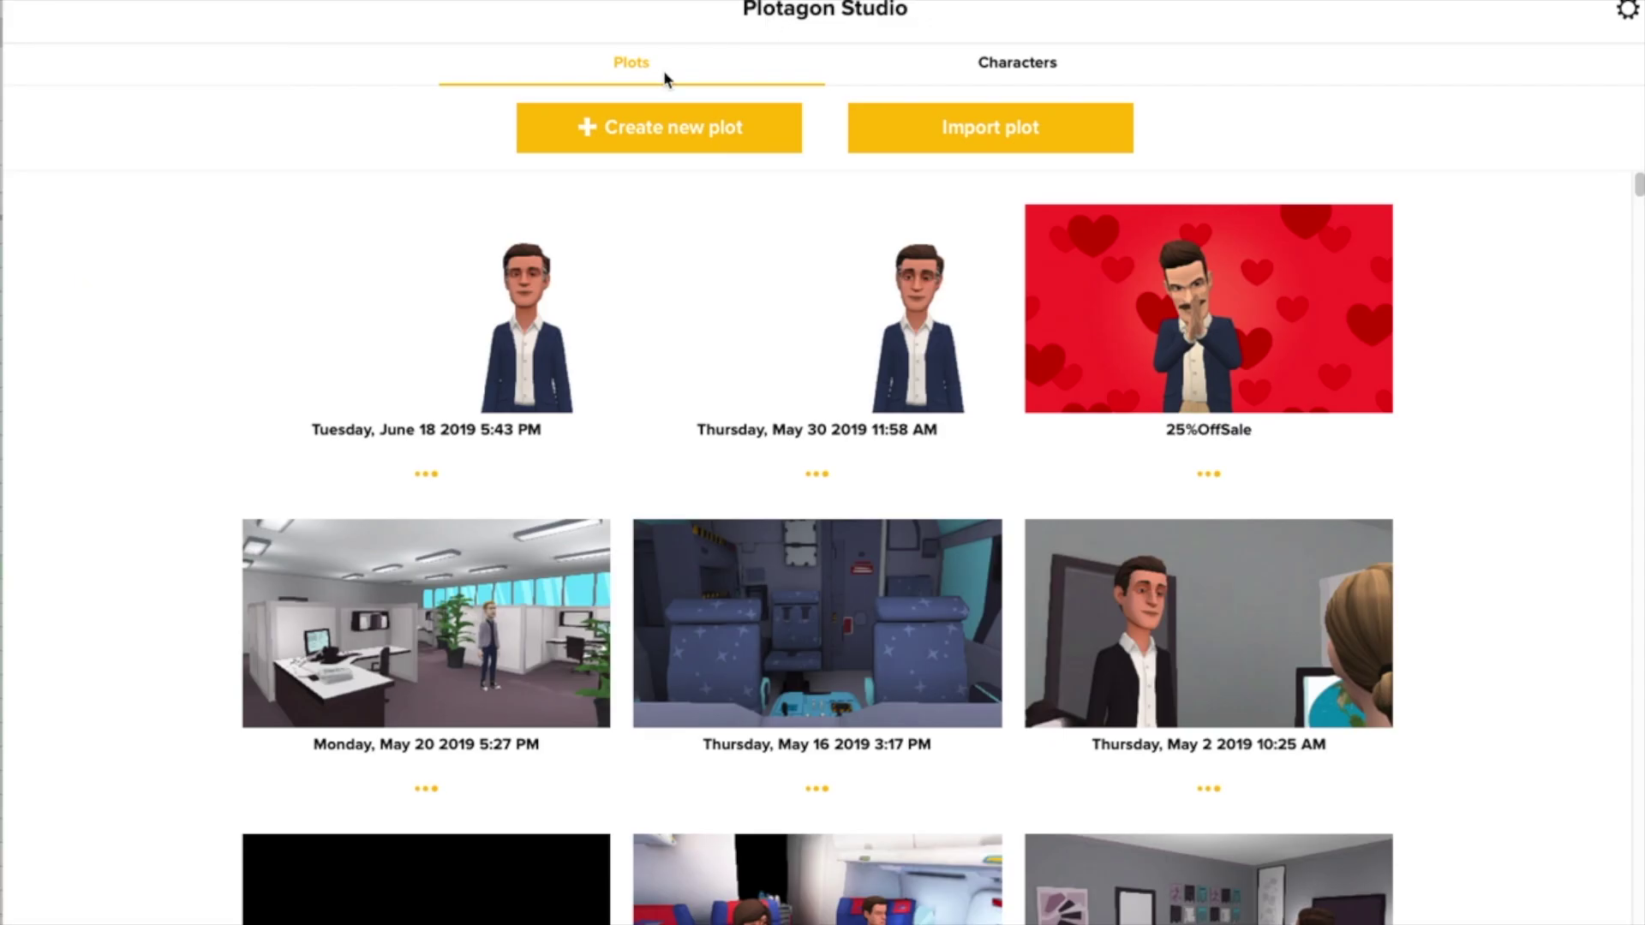
Create a new plot with an empty first scene and open the Scenes location picker
{"action": "left_click", "coordinate": [765, 142]}
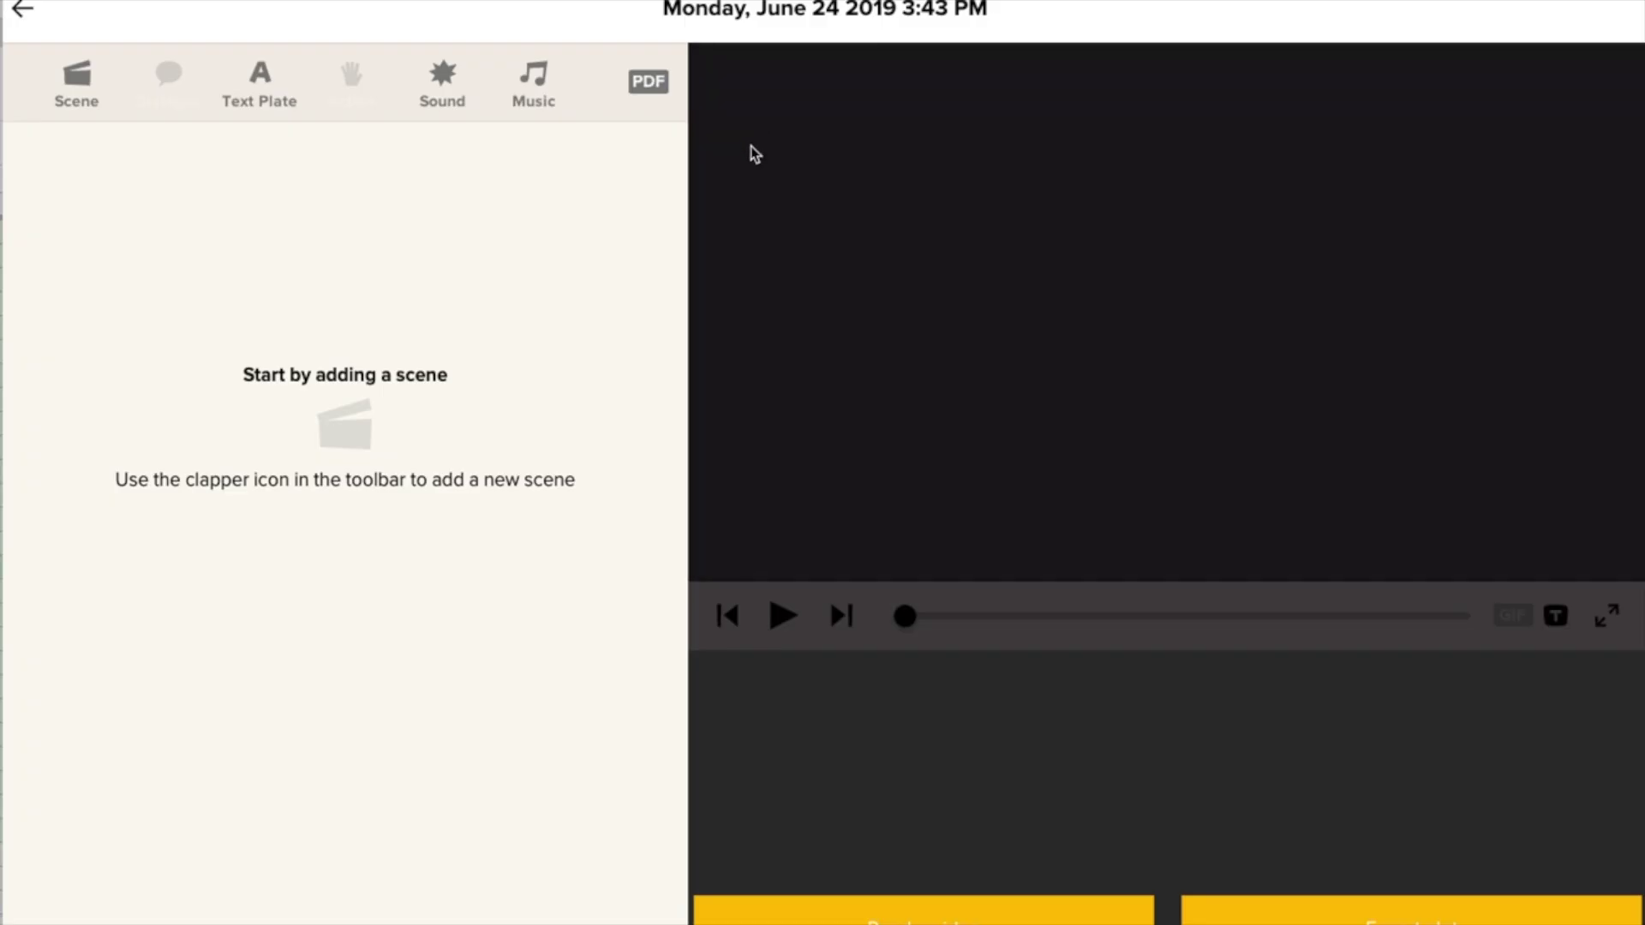
{"action": "left_click", "coordinate": [78, 82]}
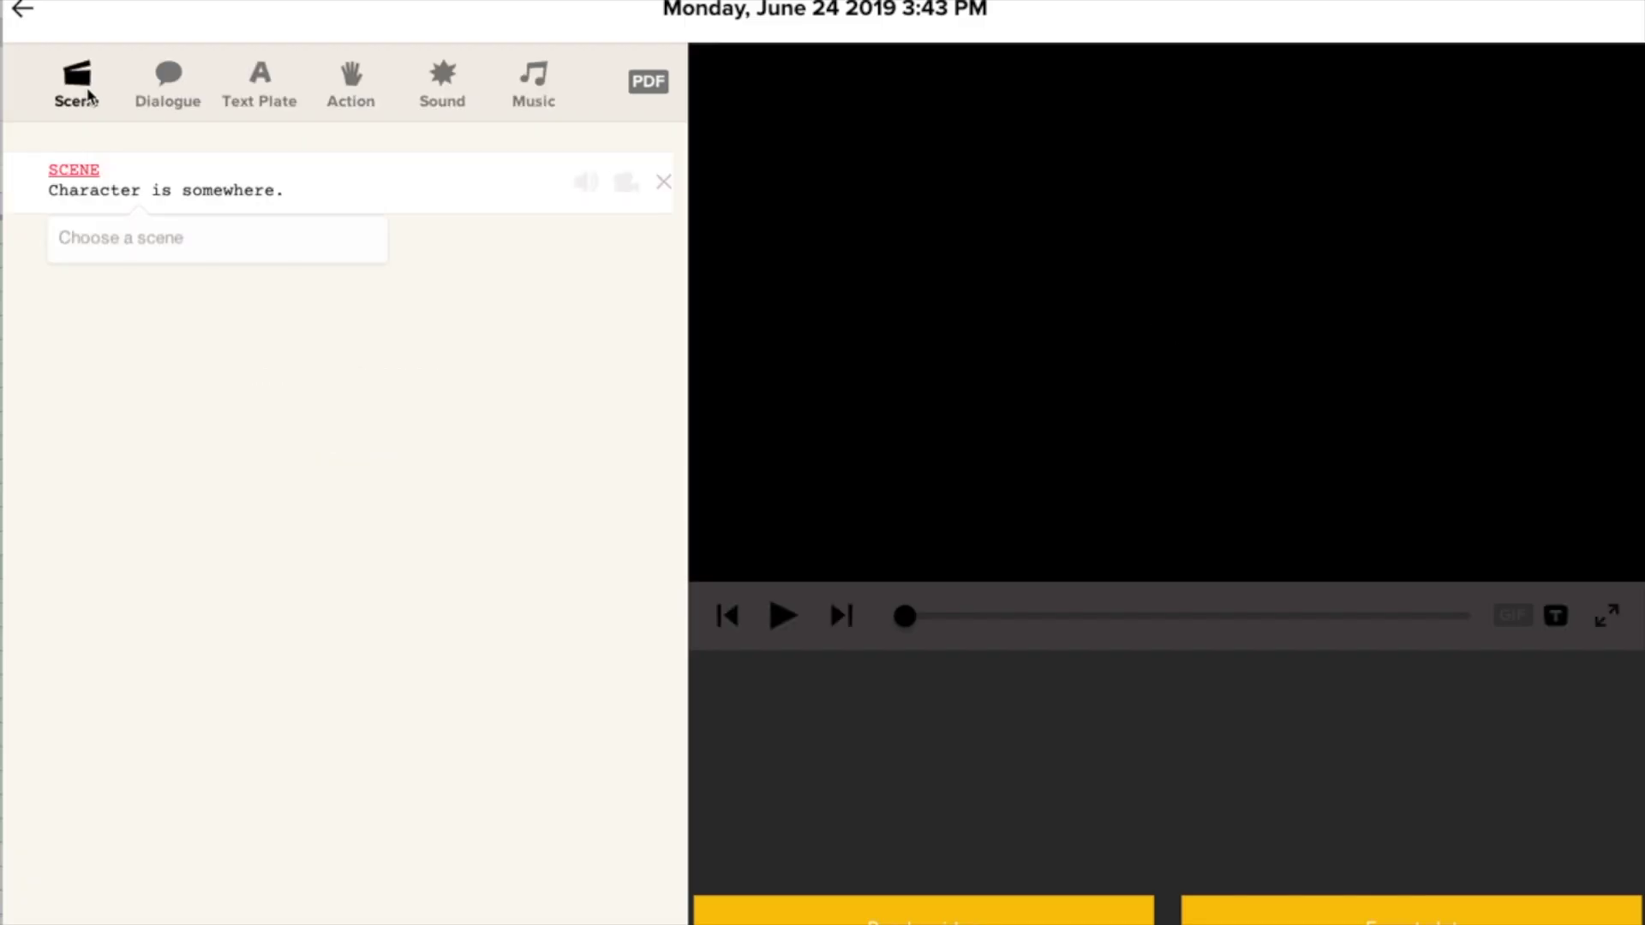
{"action": "left_click", "coordinate": [86, 174]}
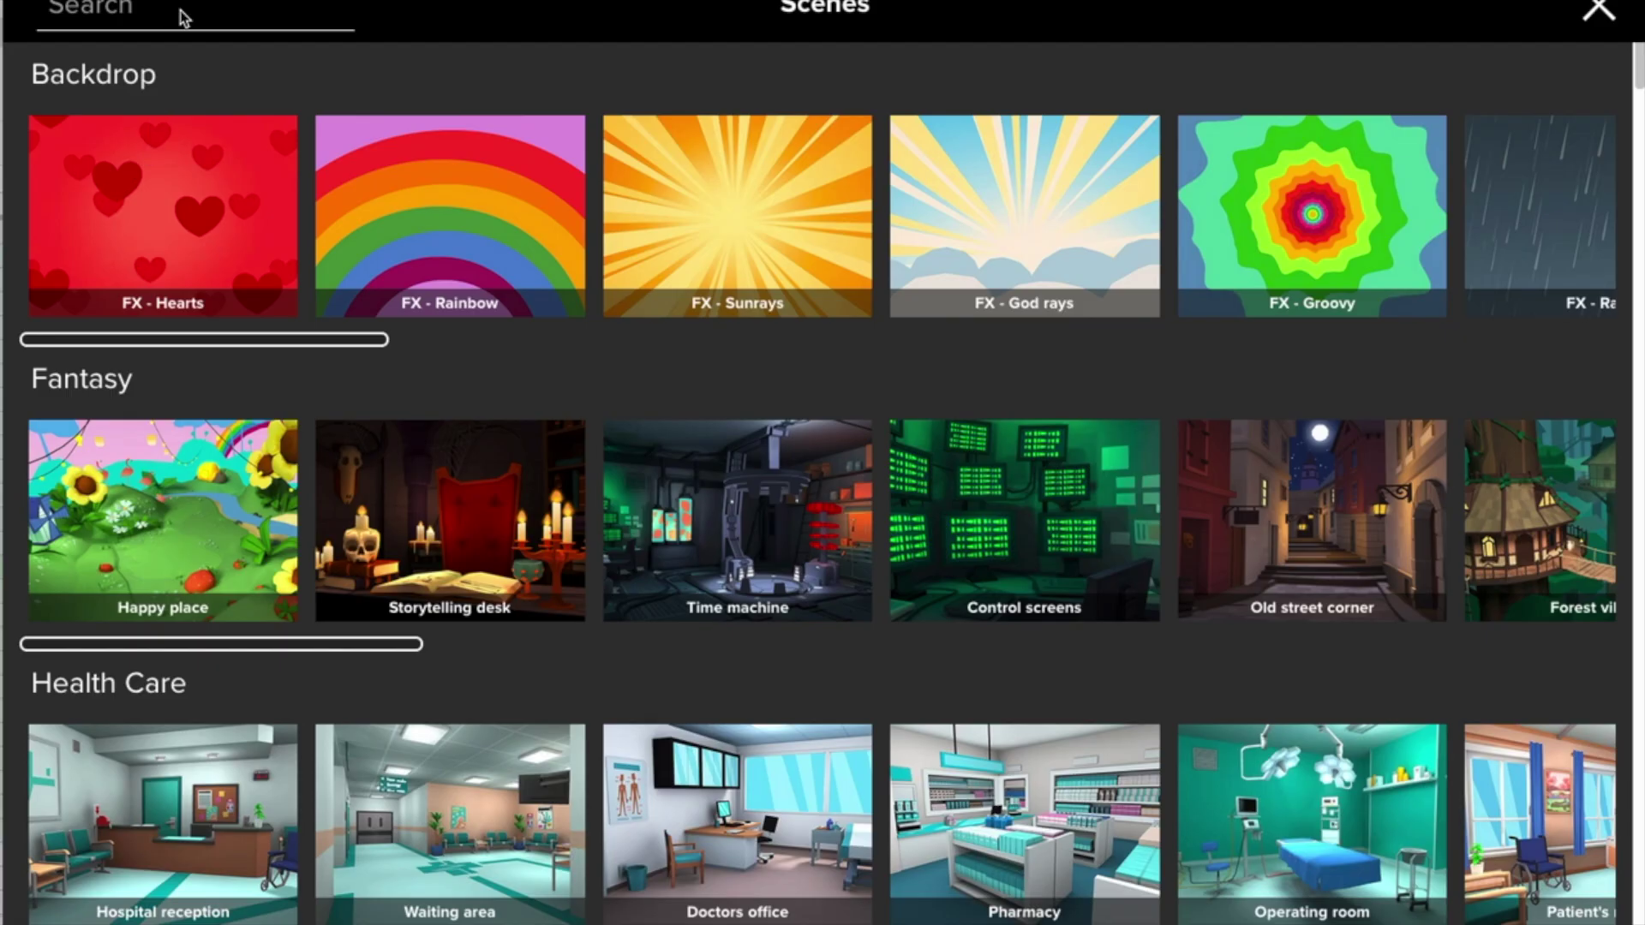
Browse to the Office row and set the scene location to CEO office
{"action": "scroll", "coordinate": [499, 680], "scroll_direction": "down", "scroll_amount": 3}
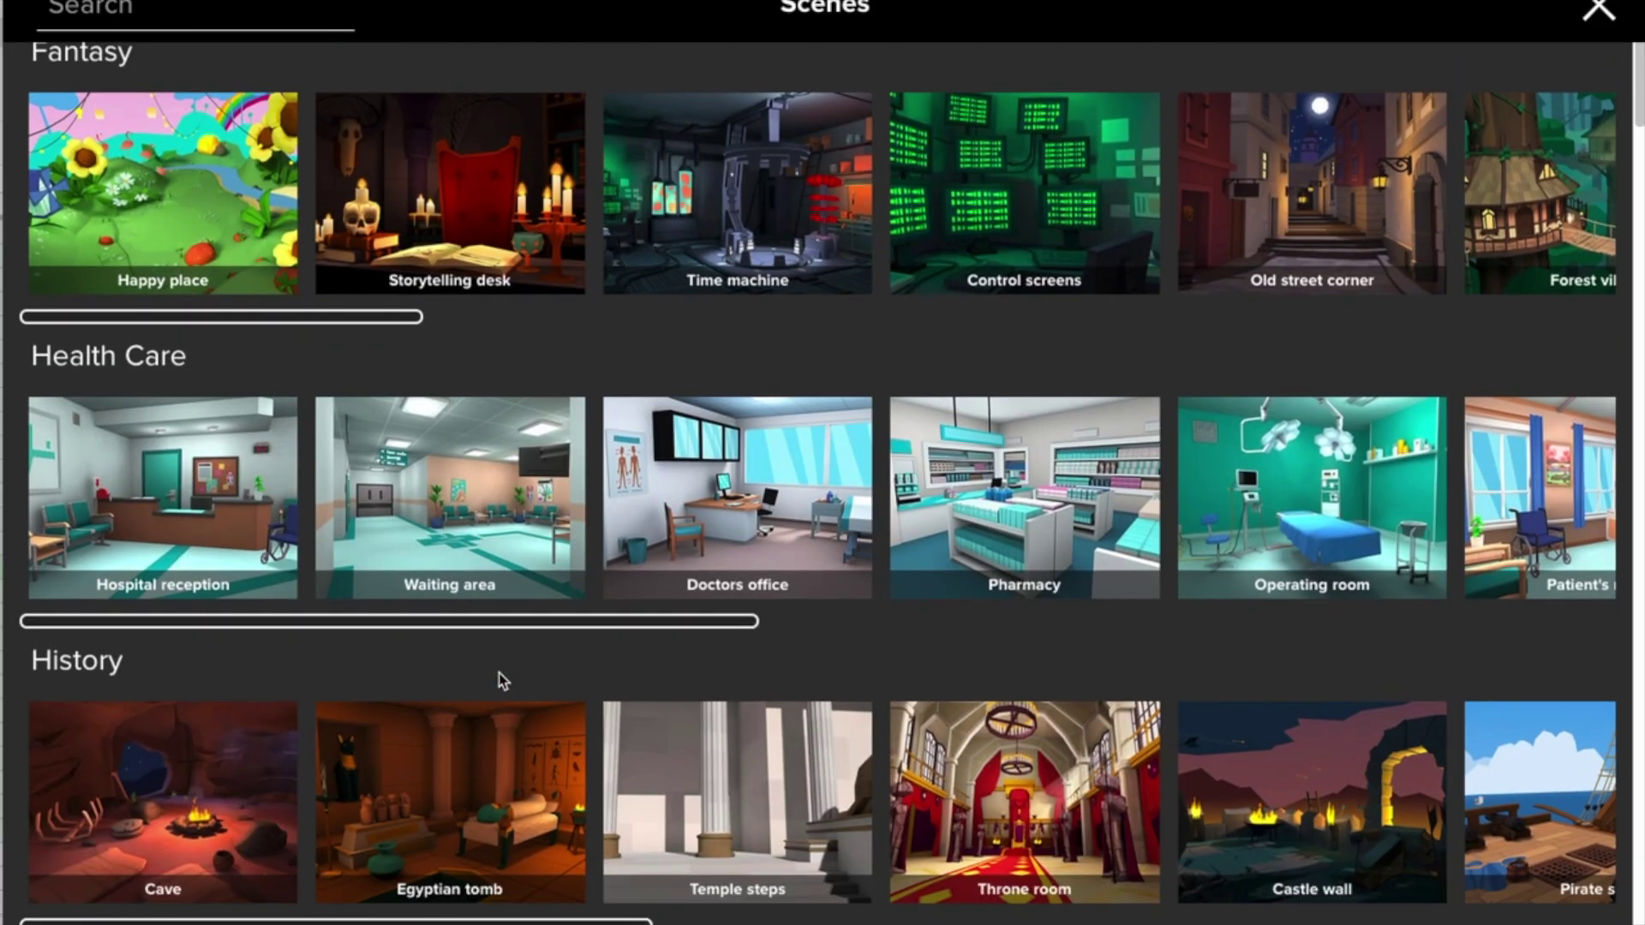
{"action": "scroll", "coordinate": [499, 680], "scroll_direction": "down", "scroll_amount": 12}
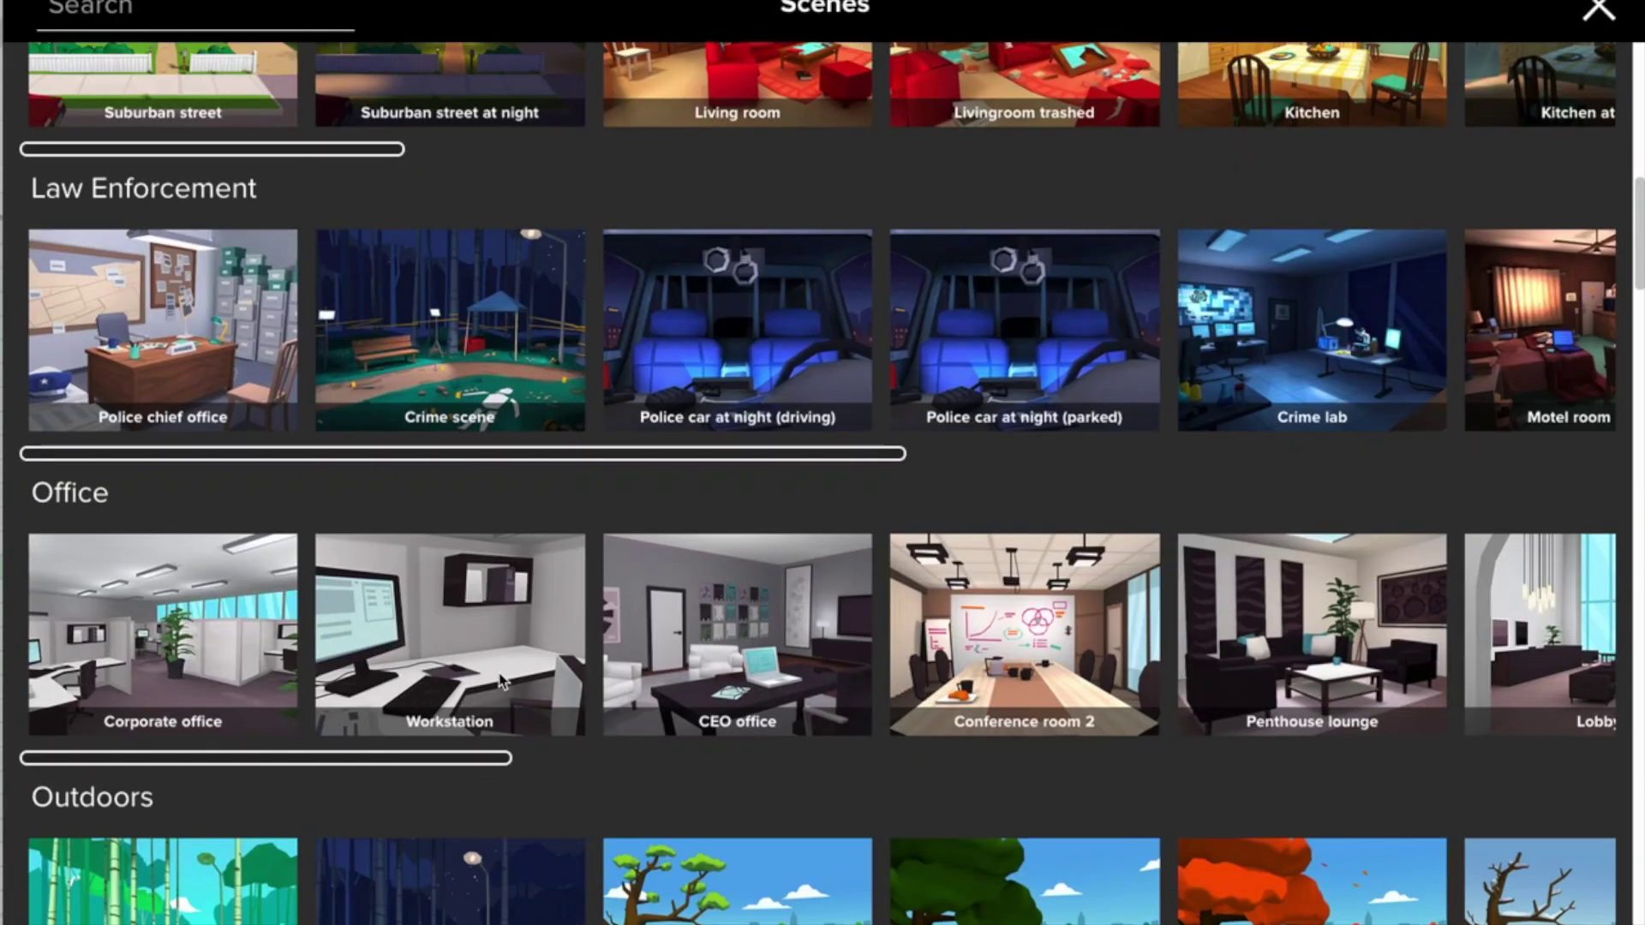
{"action": "scroll", "coordinate": [499, 679], "scroll_direction": "right", "scroll_amount": 5}
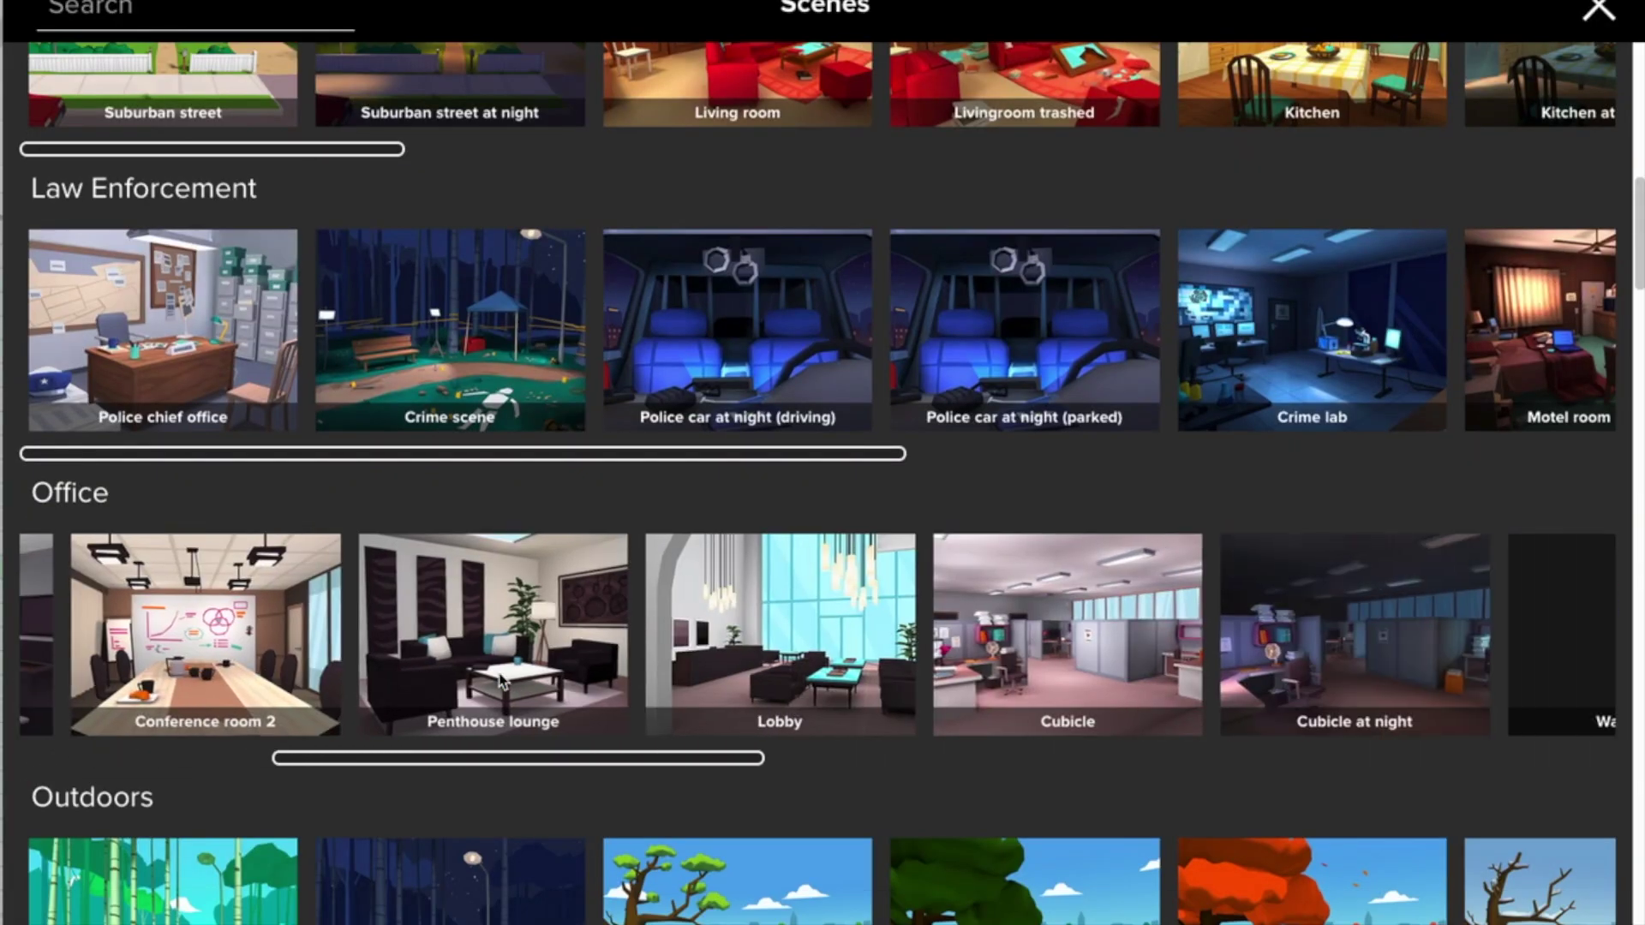
{"action": "scroll", "coordinate": [501, 679], "scroll_direction": "right", "scroll_amount": 6}
{"action": "scroll", "coordinate": [502, 680], "scroll_direction": "left", "scroll_amount": 15}
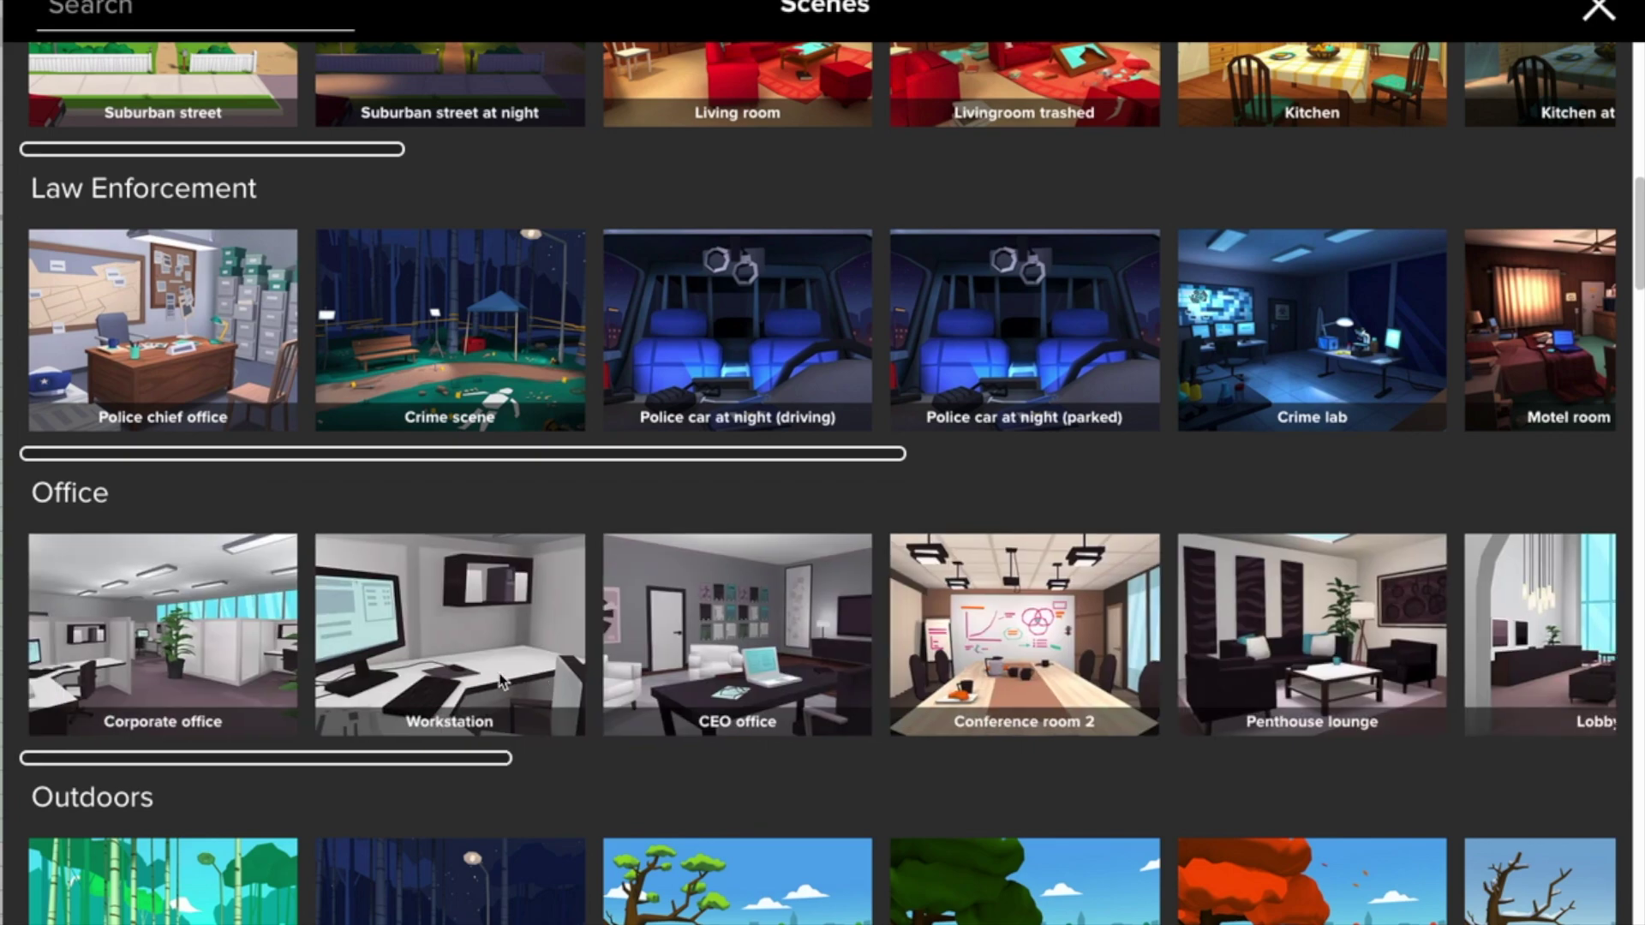
{"action": "left_click", "coordinate": [734, 674]}
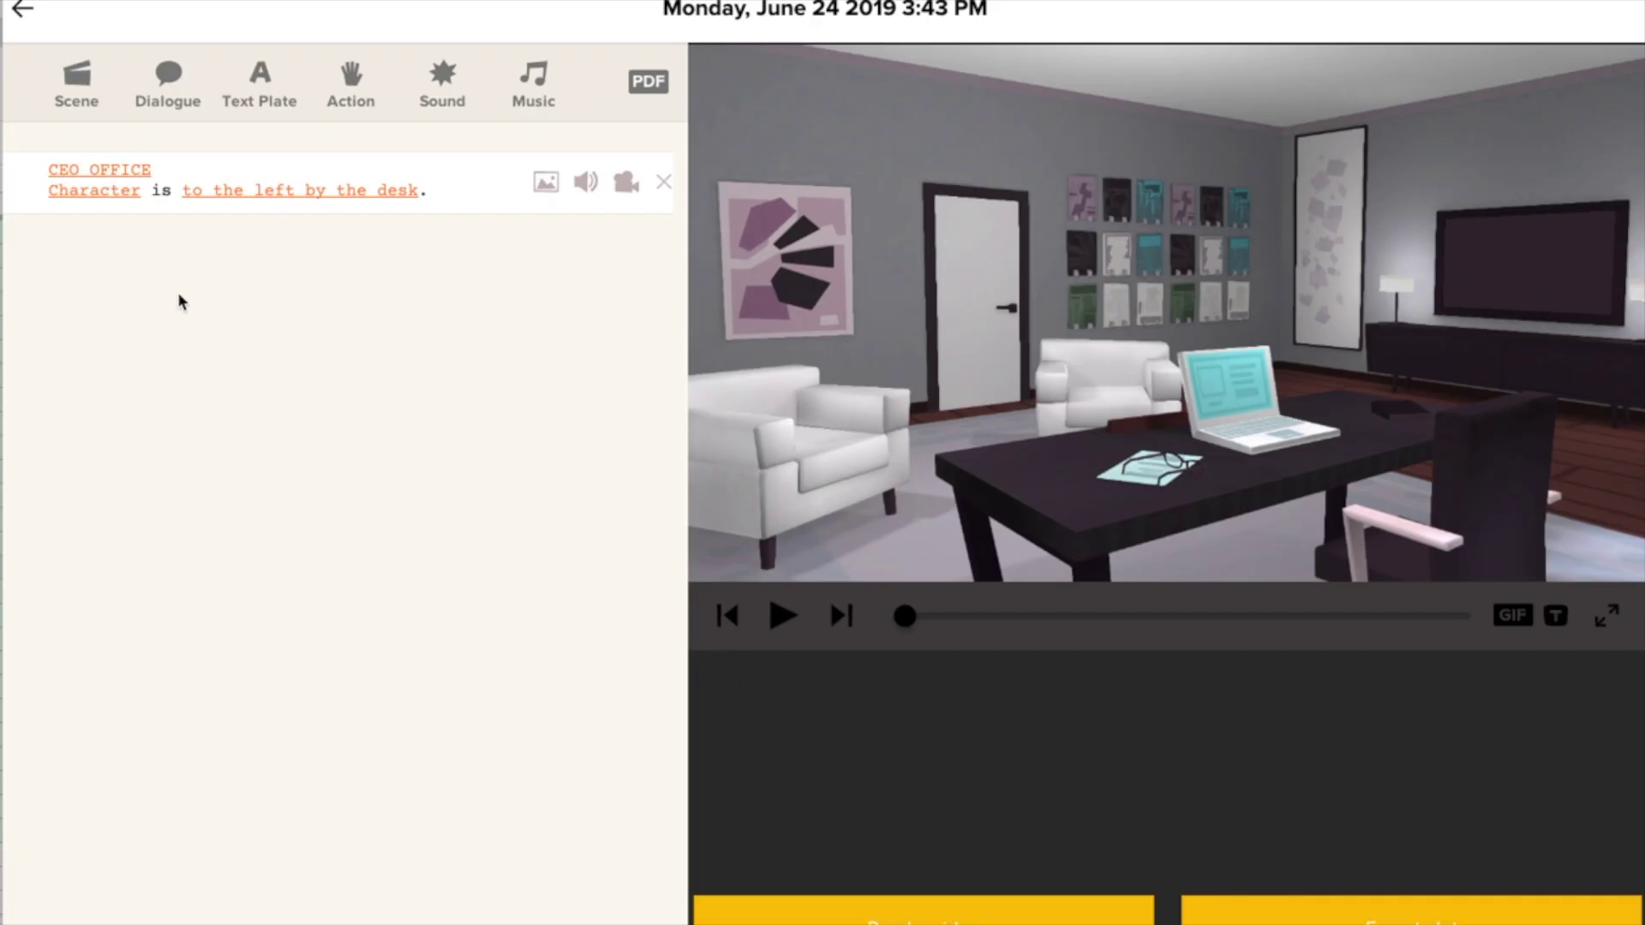
Change the scene location to Conference room 2 instead
{"action": "left_click", "coordinate": [125, 177]}
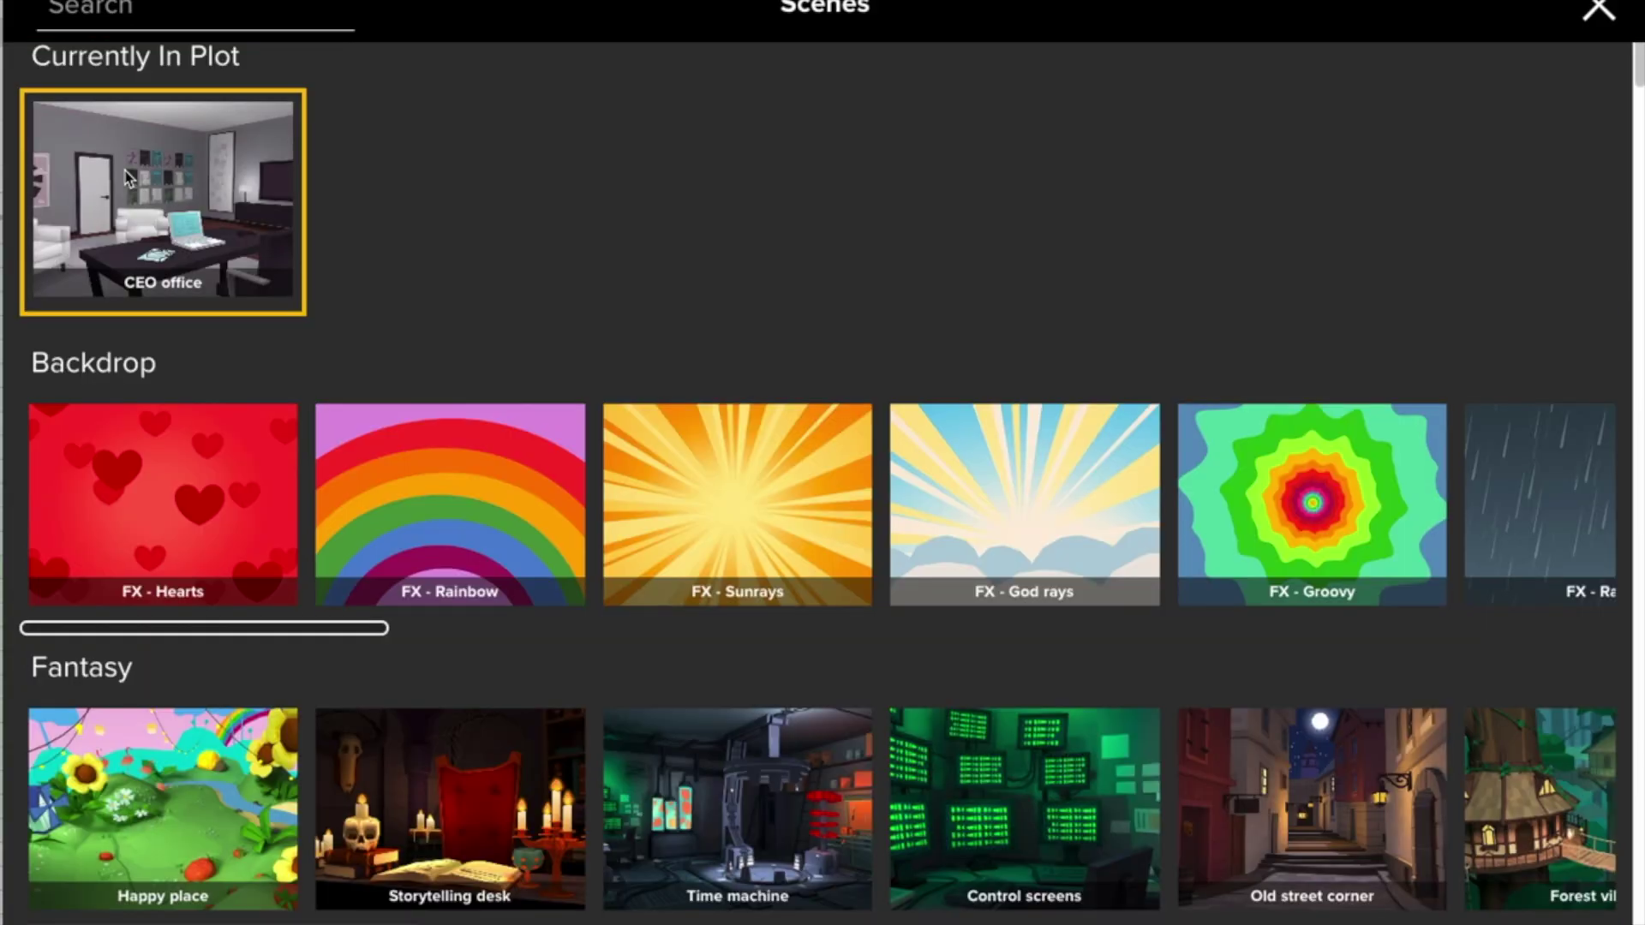
{"action": "scroll", "coordinate": [240, 771], "scroll_direction": "down", "scroll_amount": 6}
{"action": "scroll", "coordinate": [240, 771], "scroll_direction": "down", "scroll_amount": 10}
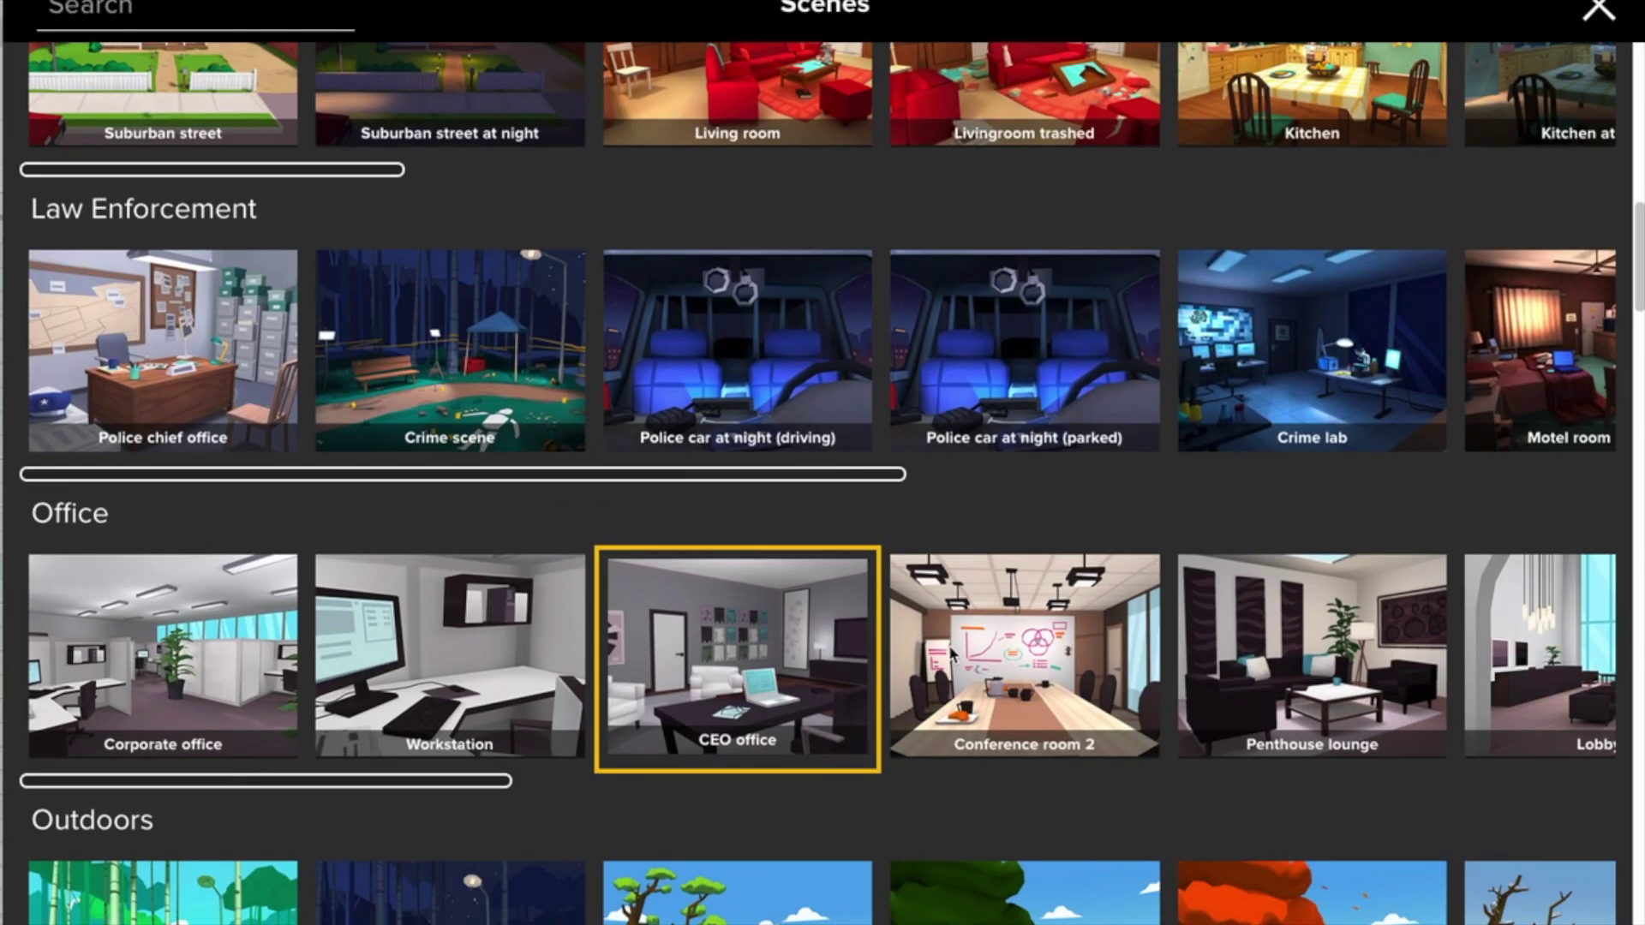
{"action": "left_click", "coordinate": [951, 653]}
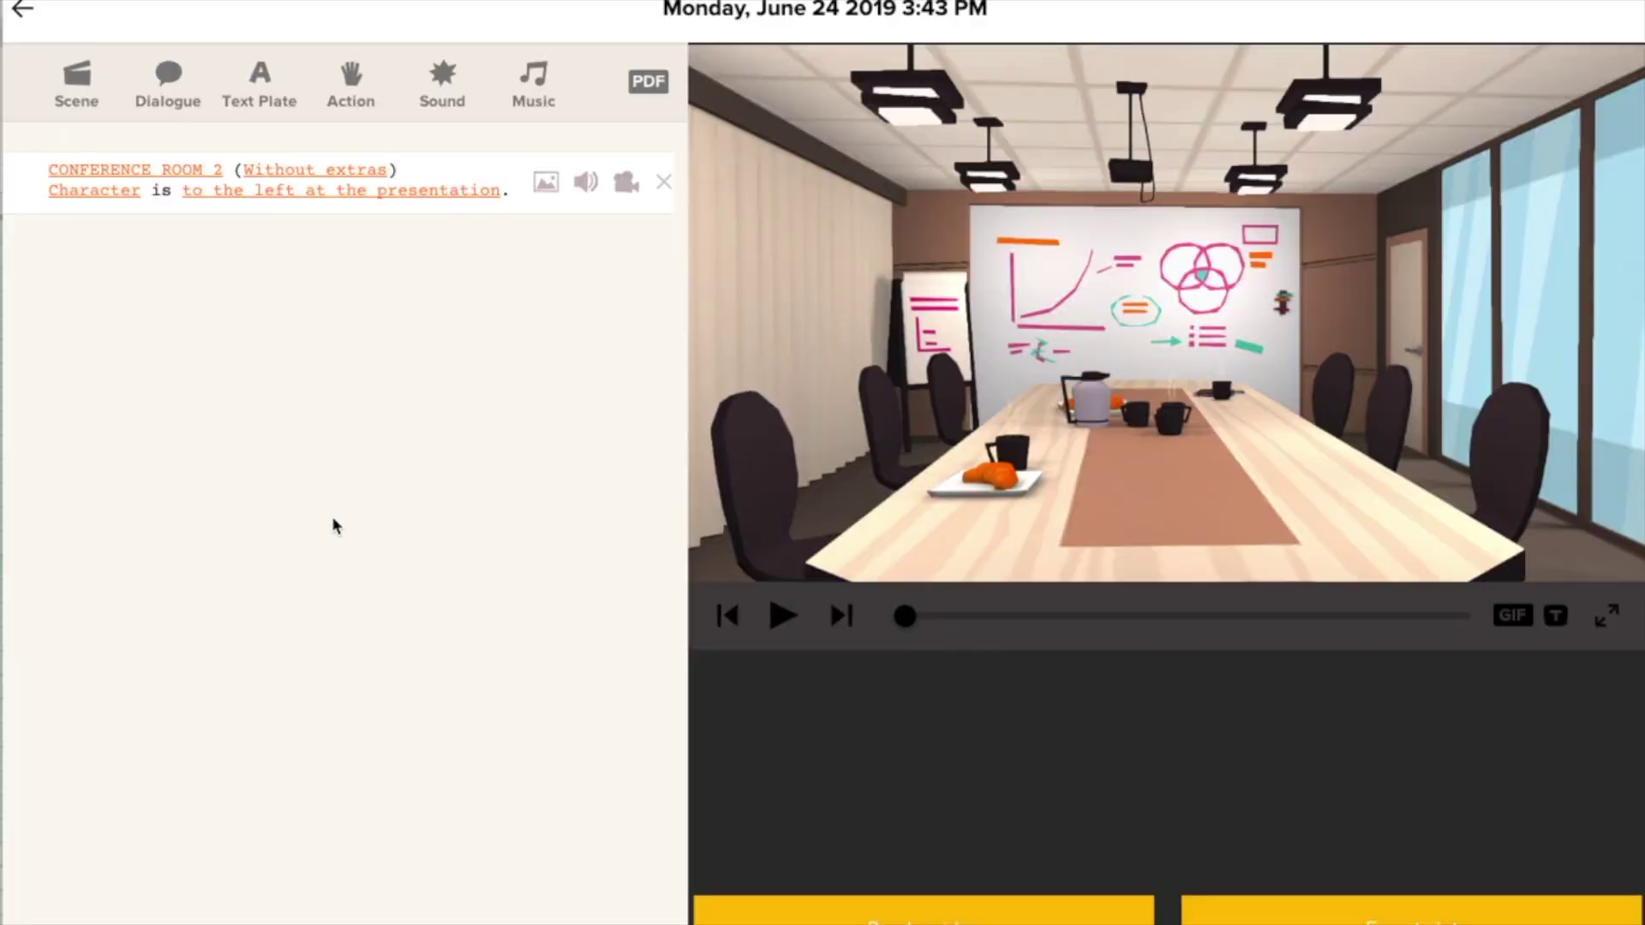
Switch the room from Without extras to With extras and make them Attentive
{"action": "left_click", "coordinate": [306, 179]}
{"action": "left_click", "coordinate": [319, 219]}
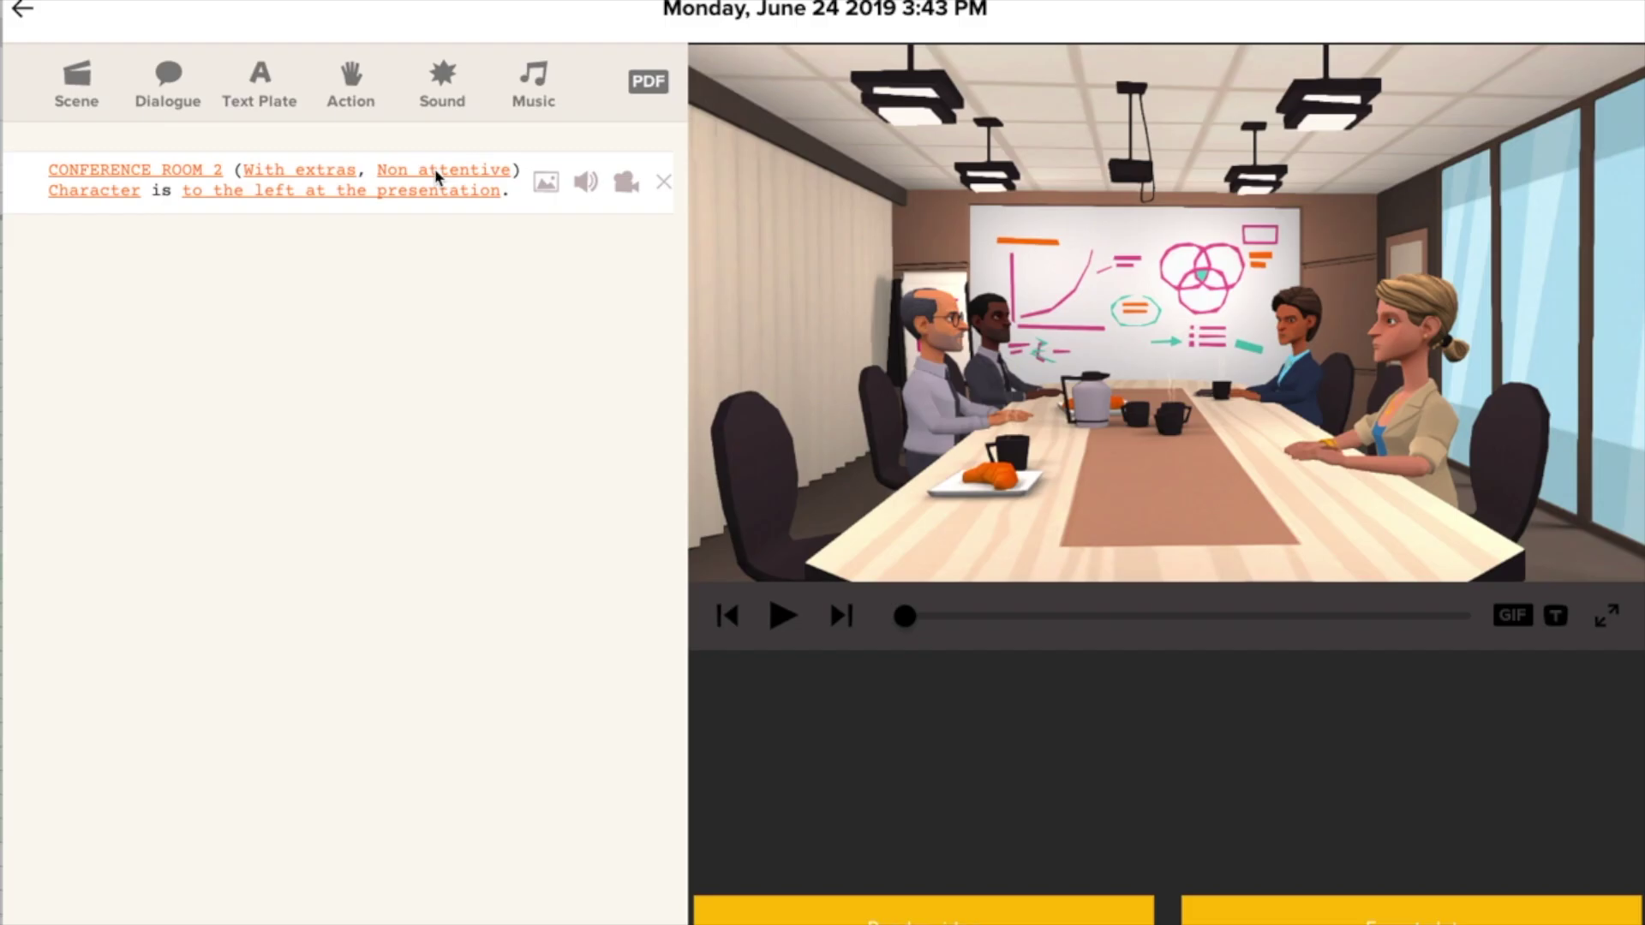
{"action": "left_click", "coordinate": [437, 177]}
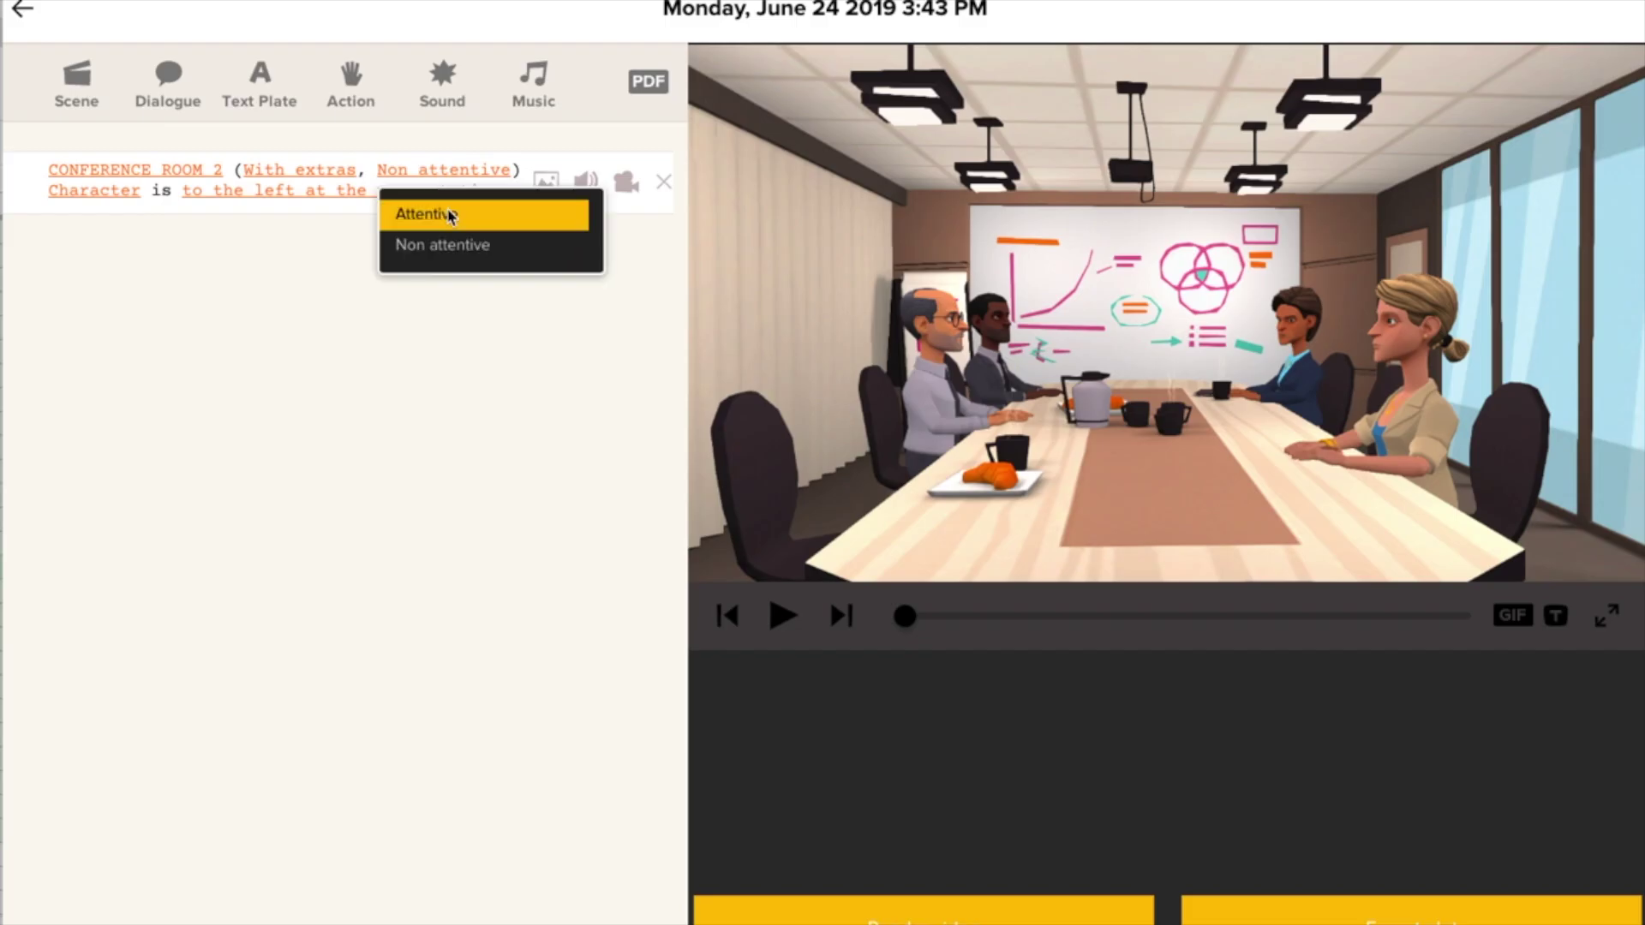
{"action": "left_click", "coordinate": [449, 216]}
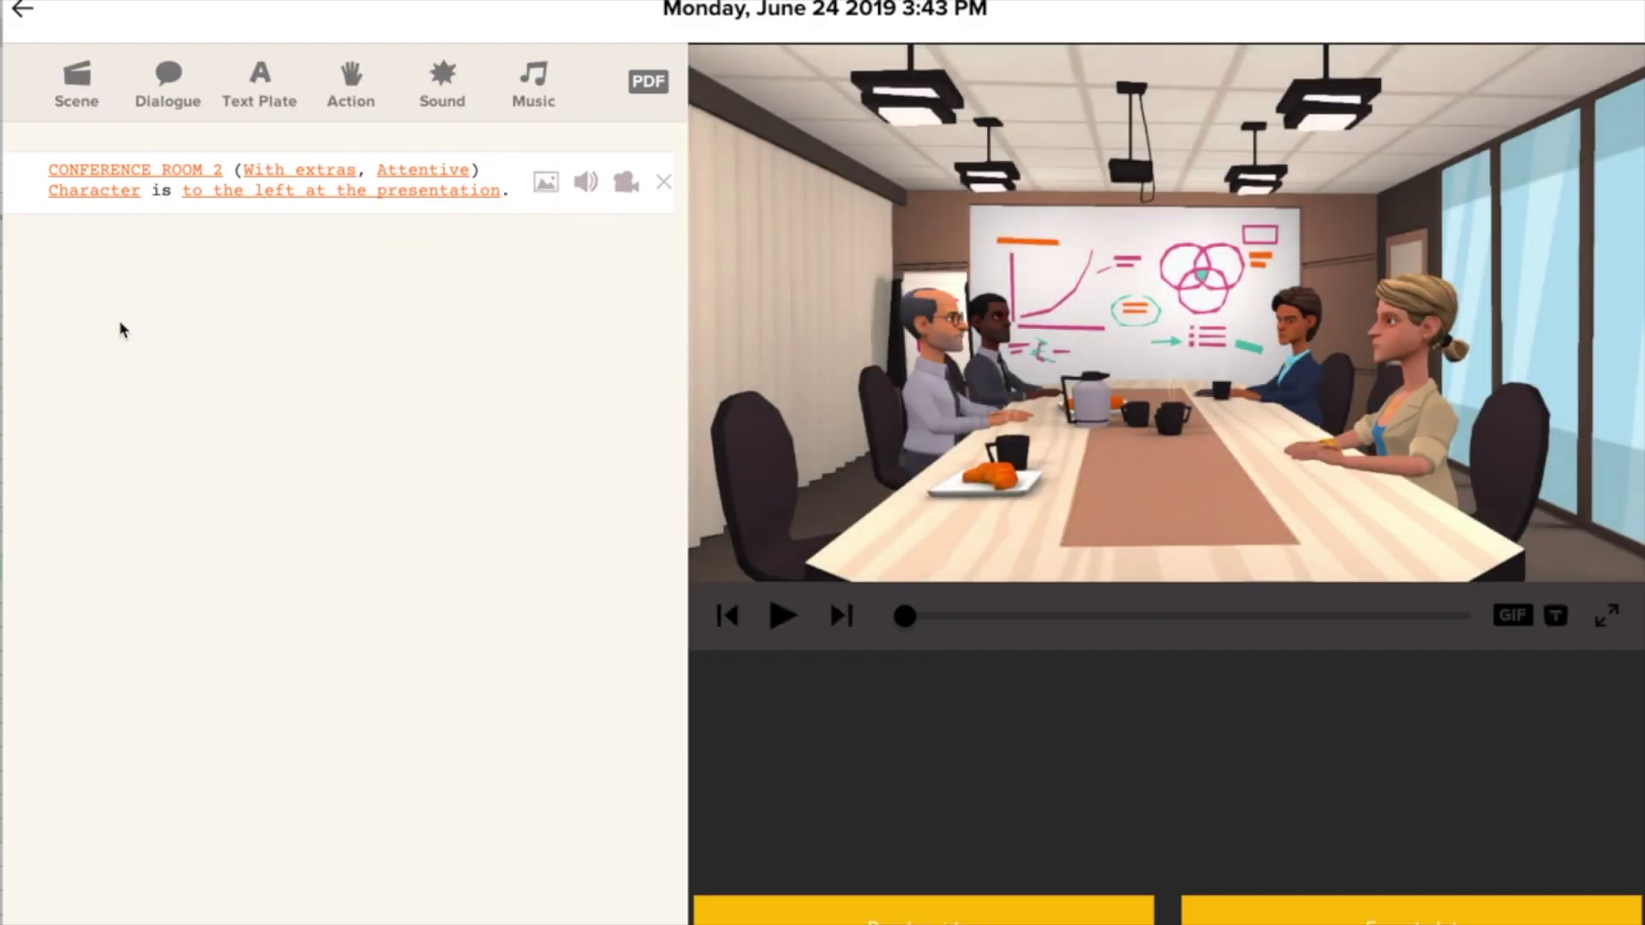
Add Jen as the first character in the Conference room 2 scene
{"action": "left_click", "coordinate": [89, 192]}
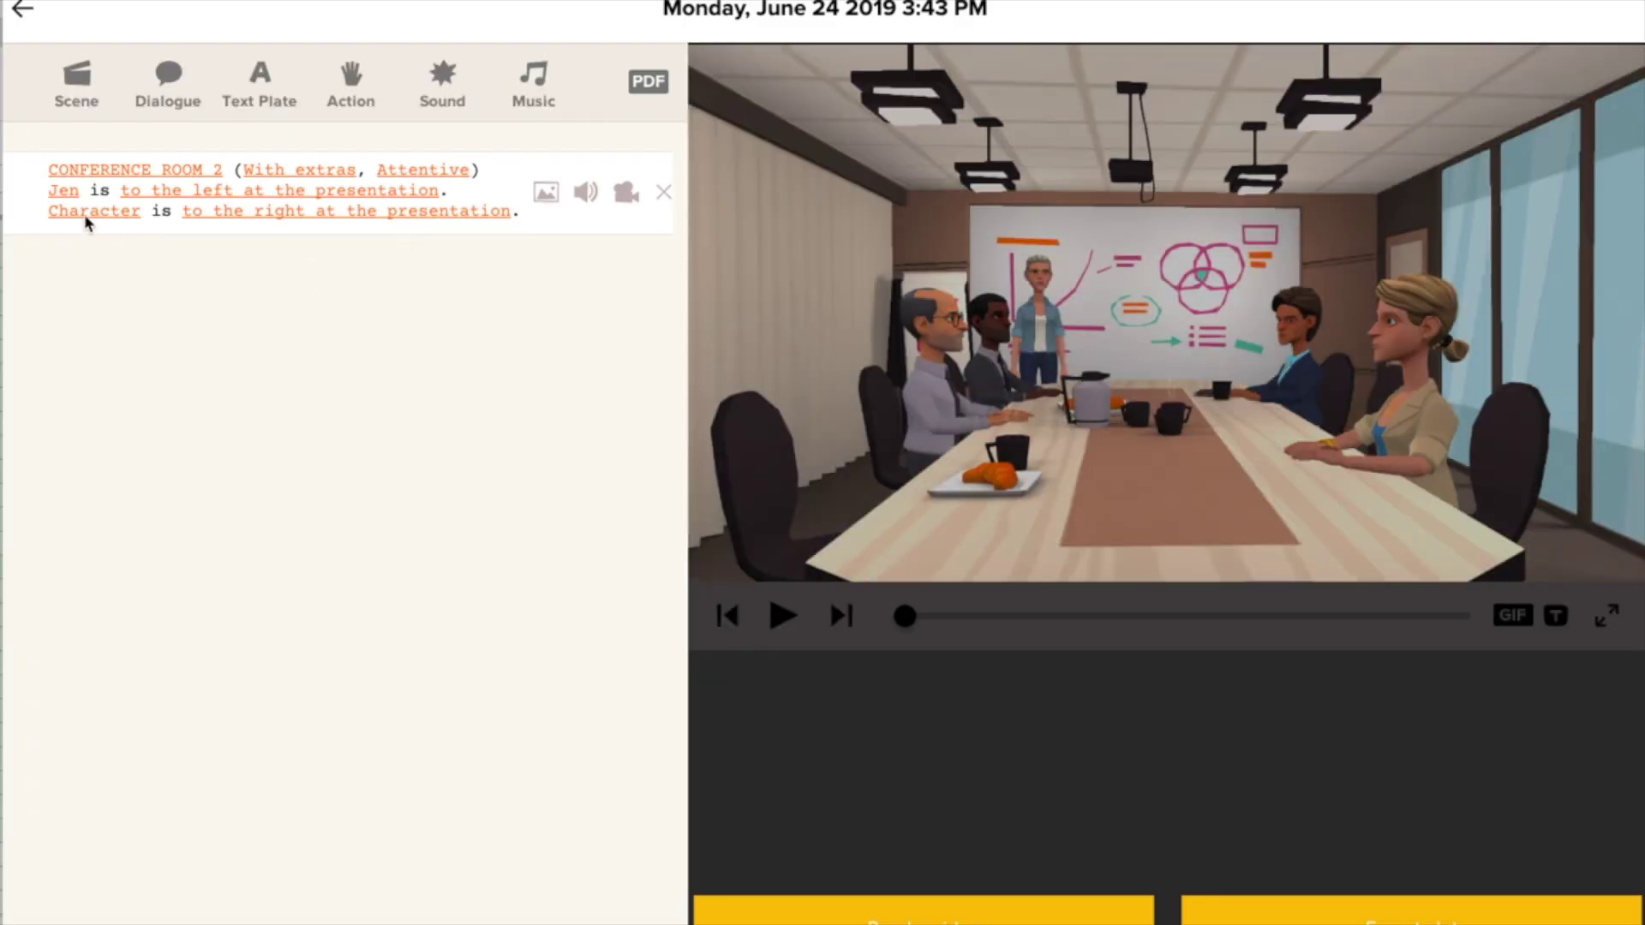
{"action": "left_click", "coordinate": [84, 214]}
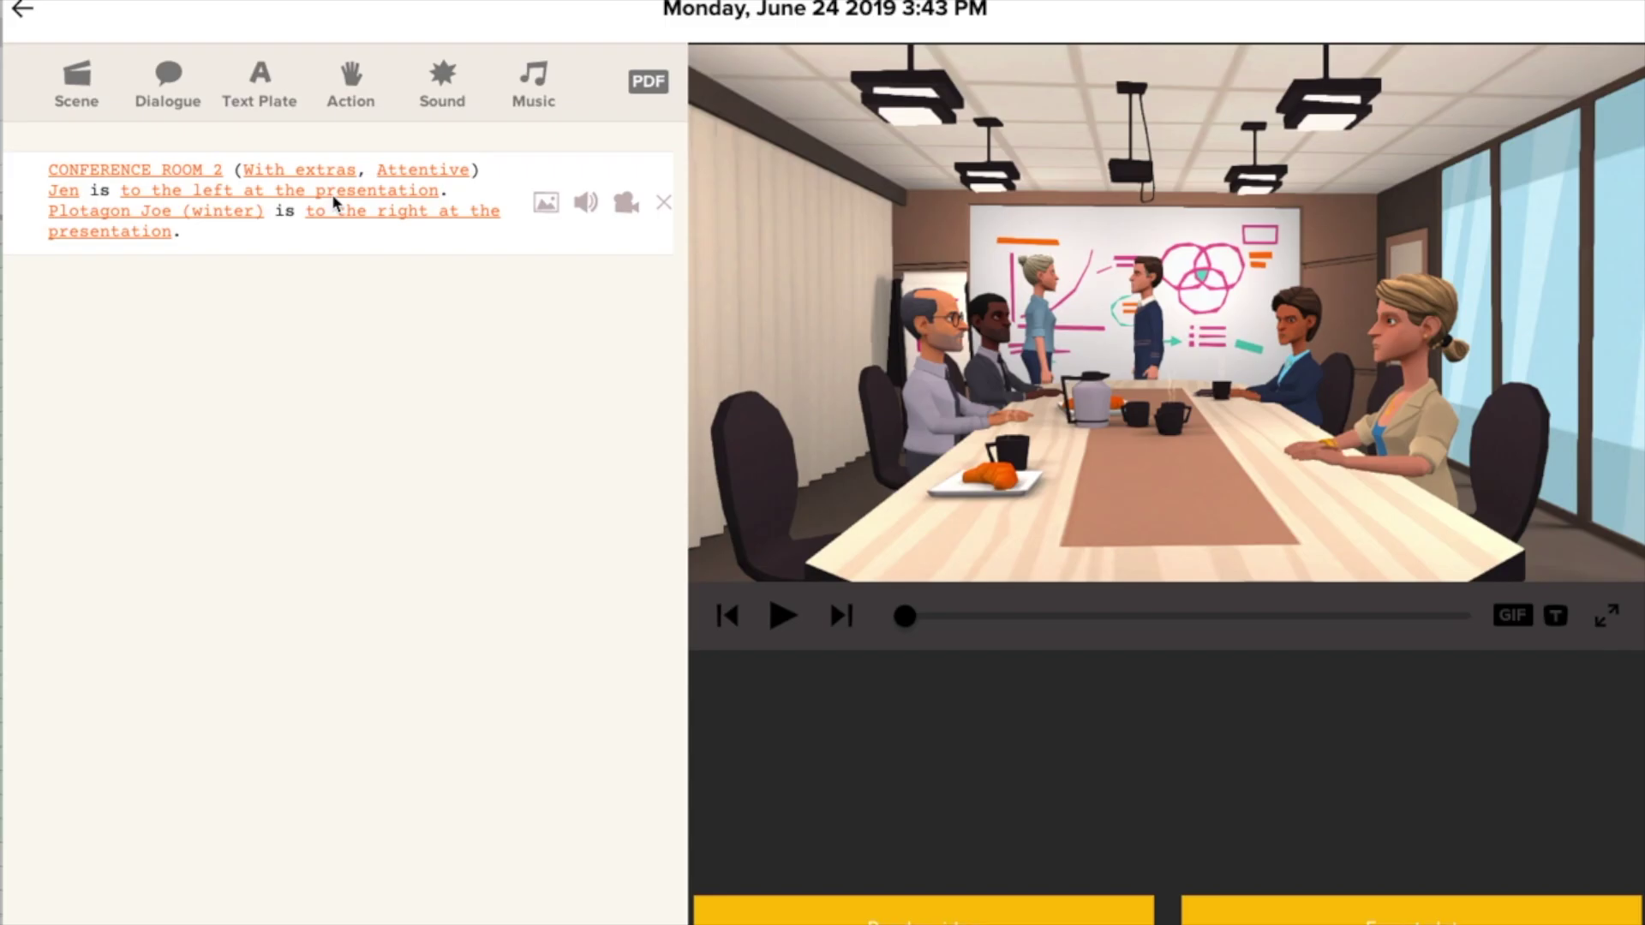
Seat Jen at the Table and Plotagon Joe by the Croissant
{"action": "left_click", "coordinate": [332, 197]}
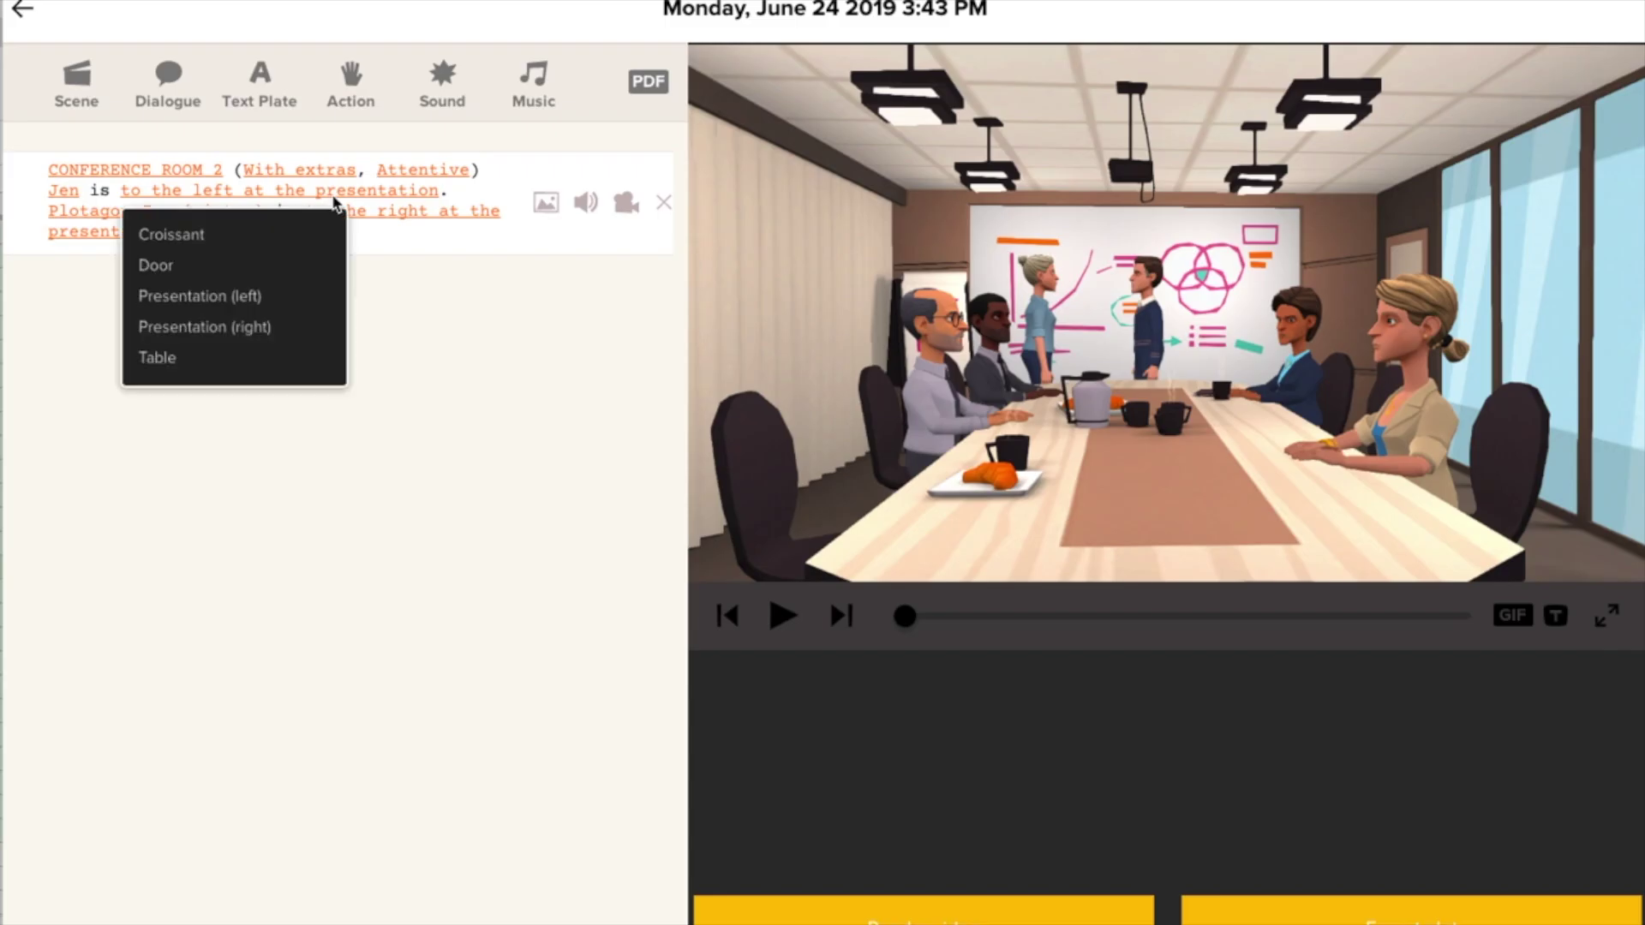
{"action": "left_click", "coordinate": [251, 358]}
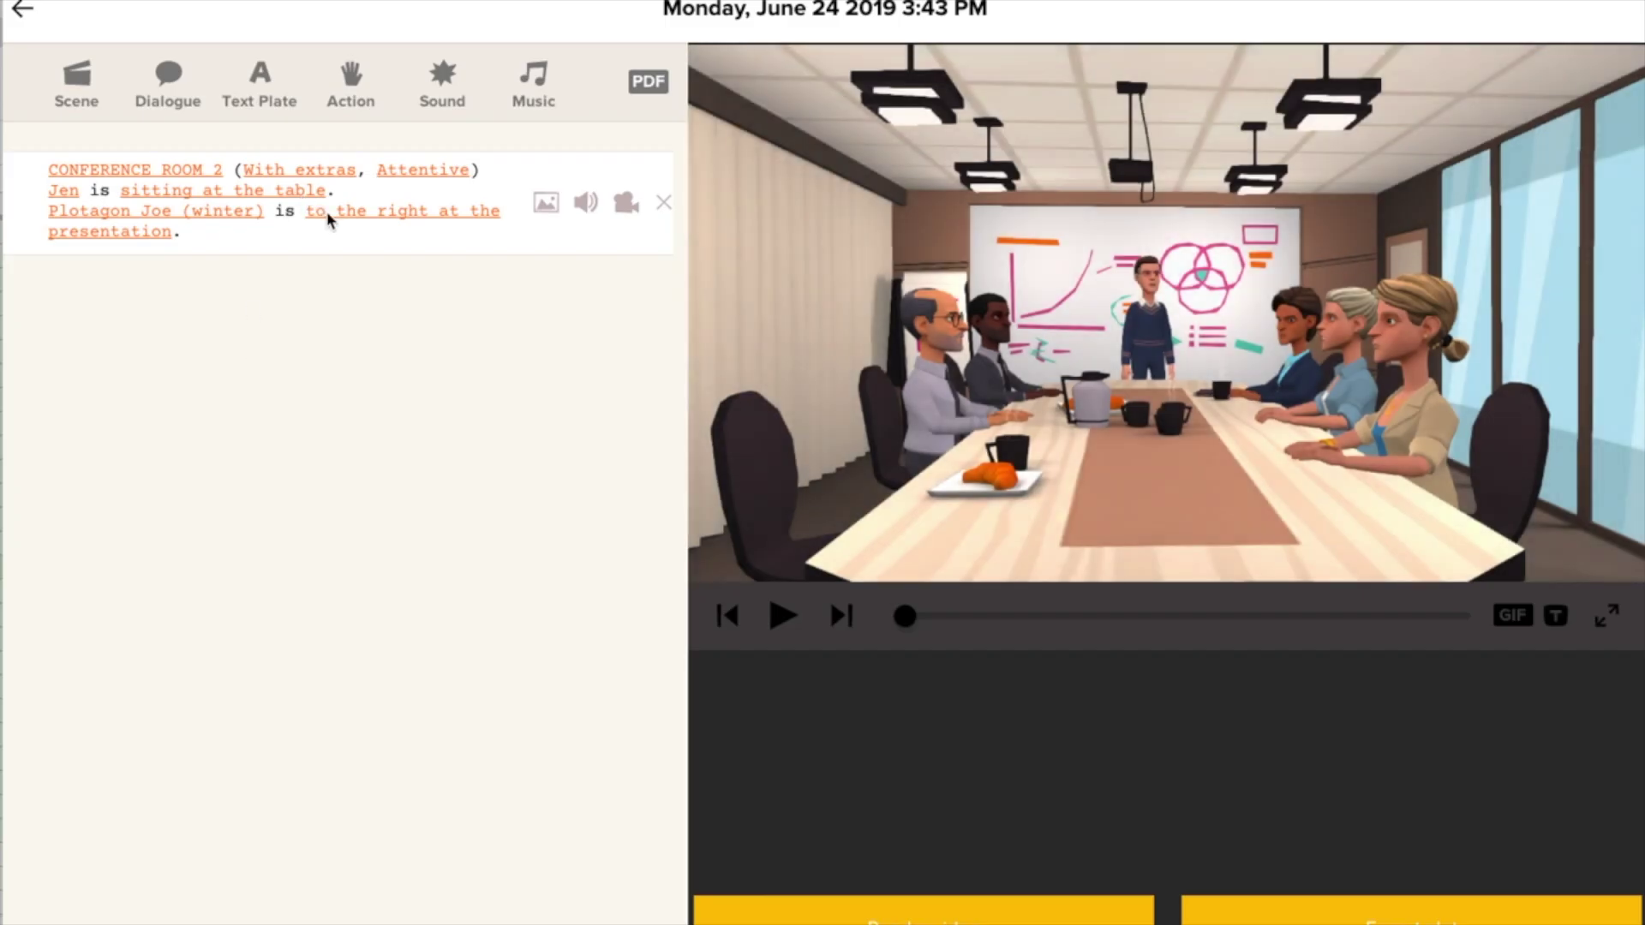
{"action": "left_click", "coordinate": [329, 218]}
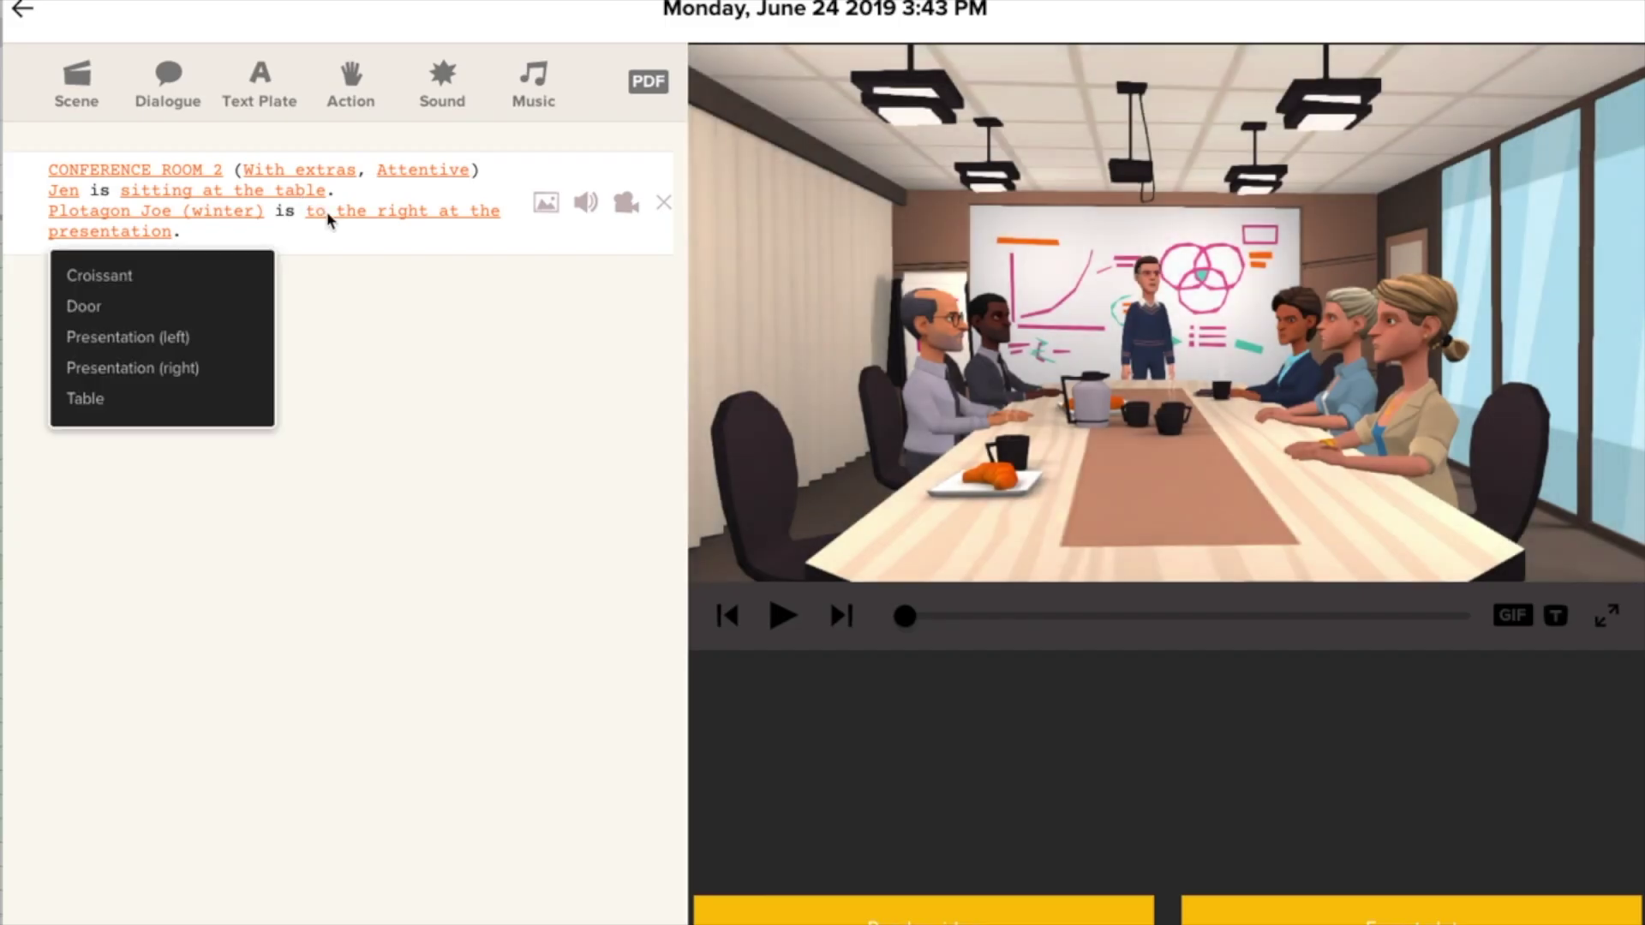
{"action": "left_click", "coordinate": [192, 292]}
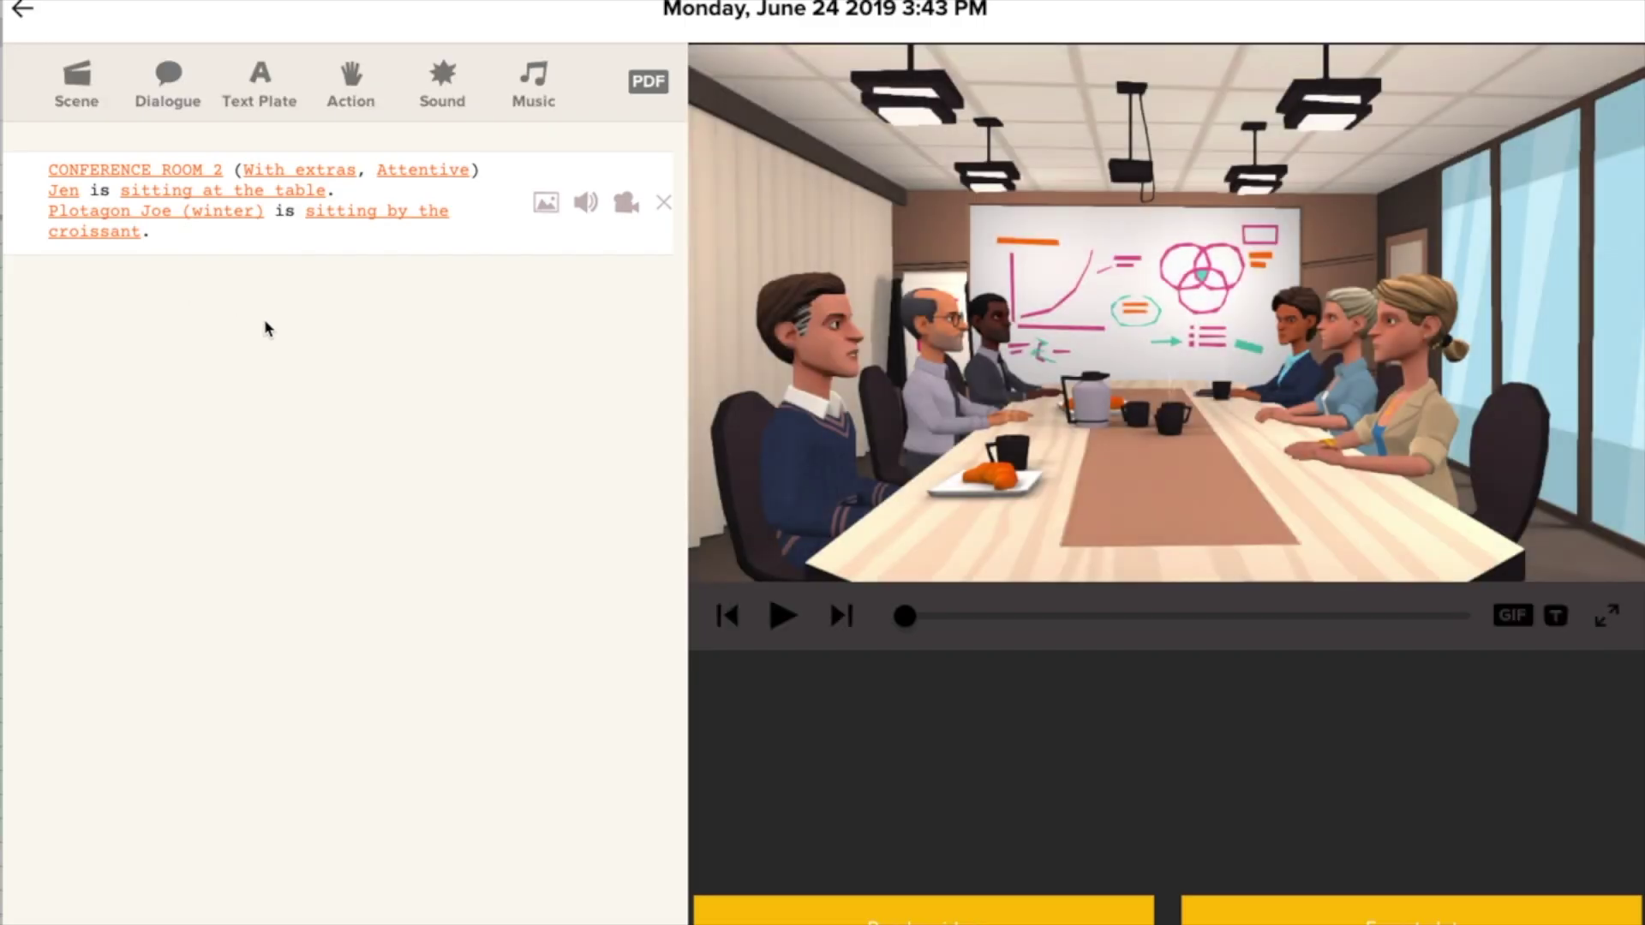
Switch Plotagon Joe to his biz casual outfit and add a blank dialogue line
{"action": "left_click", "coordinate": [219, 216]}
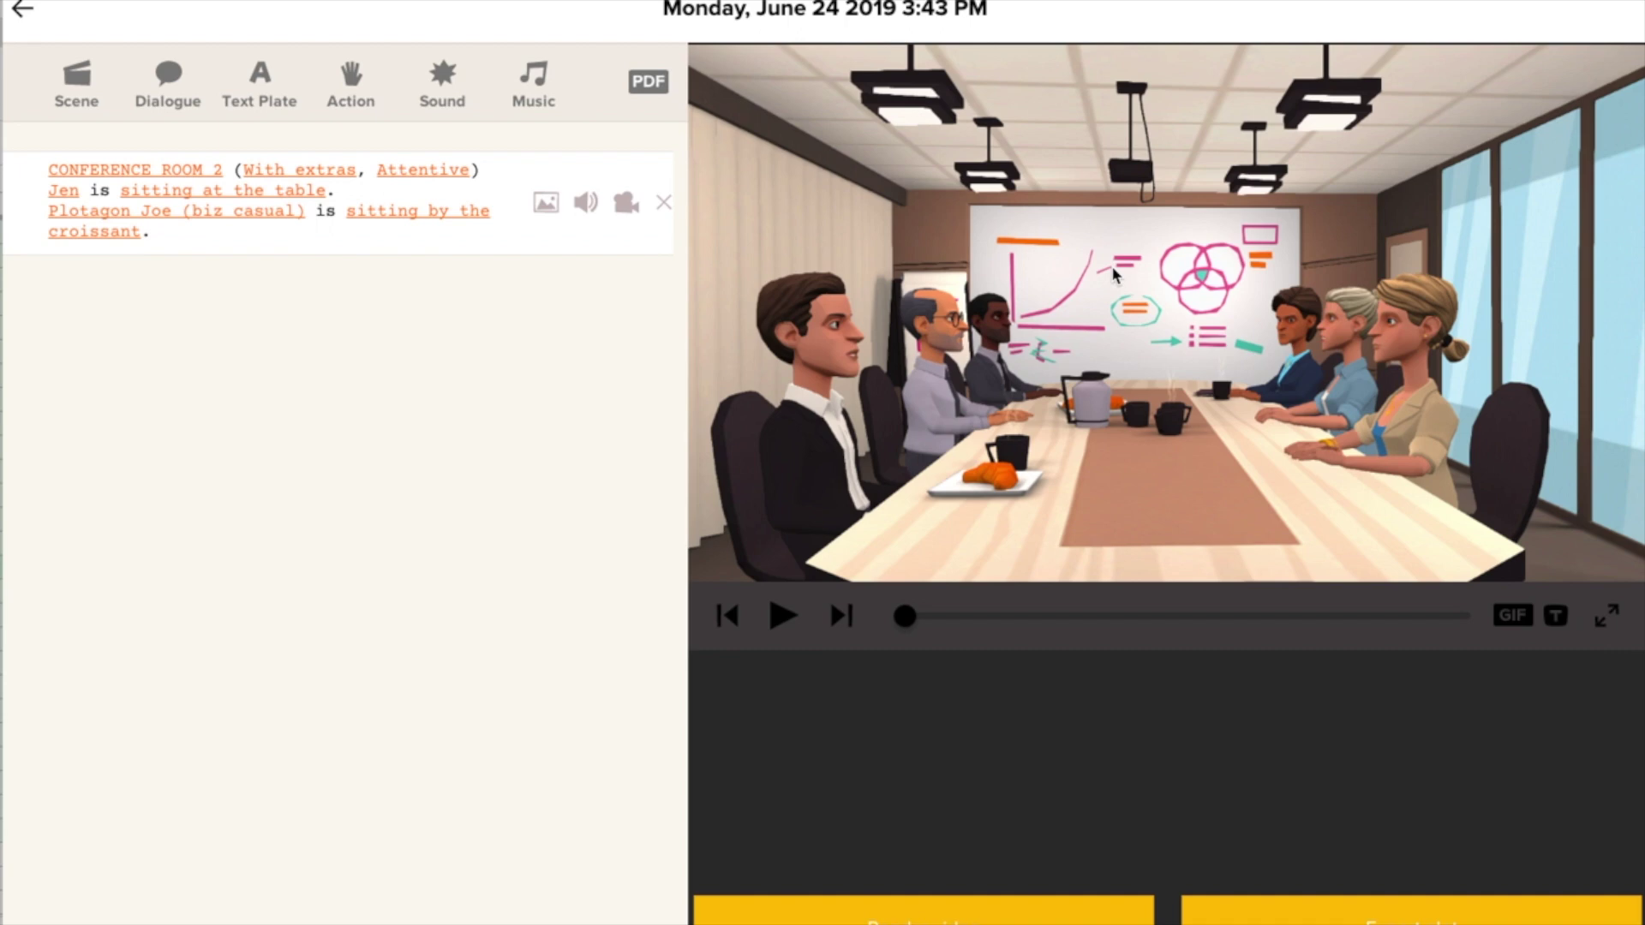
{"action": "left_click", "coordinate": [176, 93]}
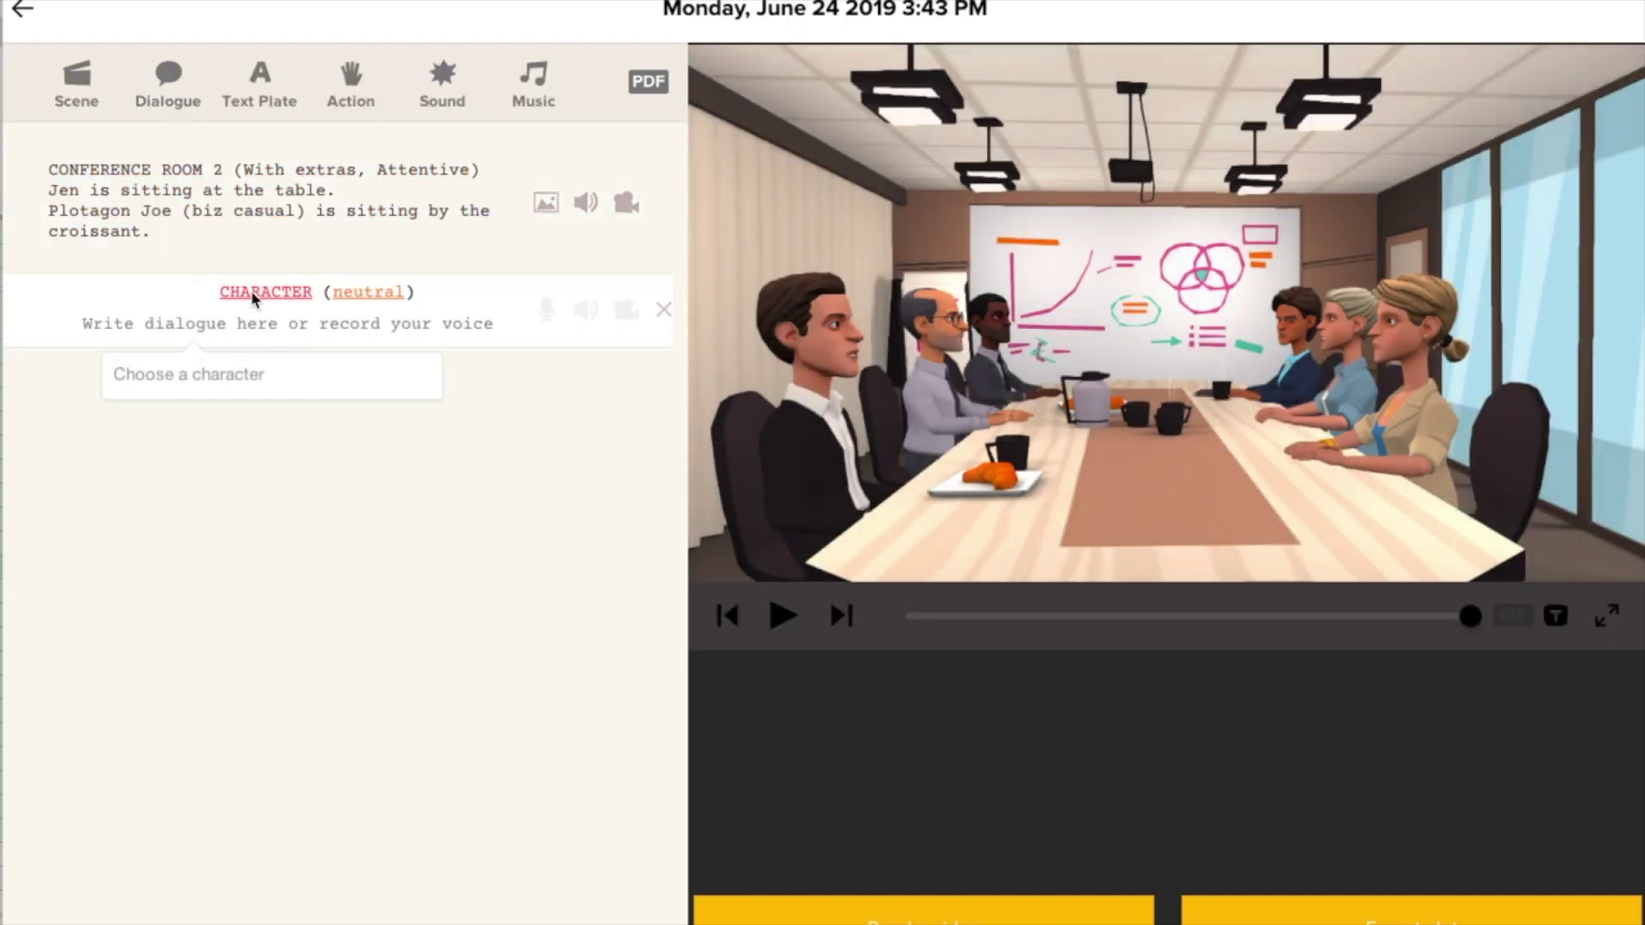
Give Plotagon Joe (biz casual) the line "Let's try to move through the agenda quickly."
{"action": "left_click", "coordinate": [251, 291]}
{"action": "left_click", "coordinate": [271, 367]}
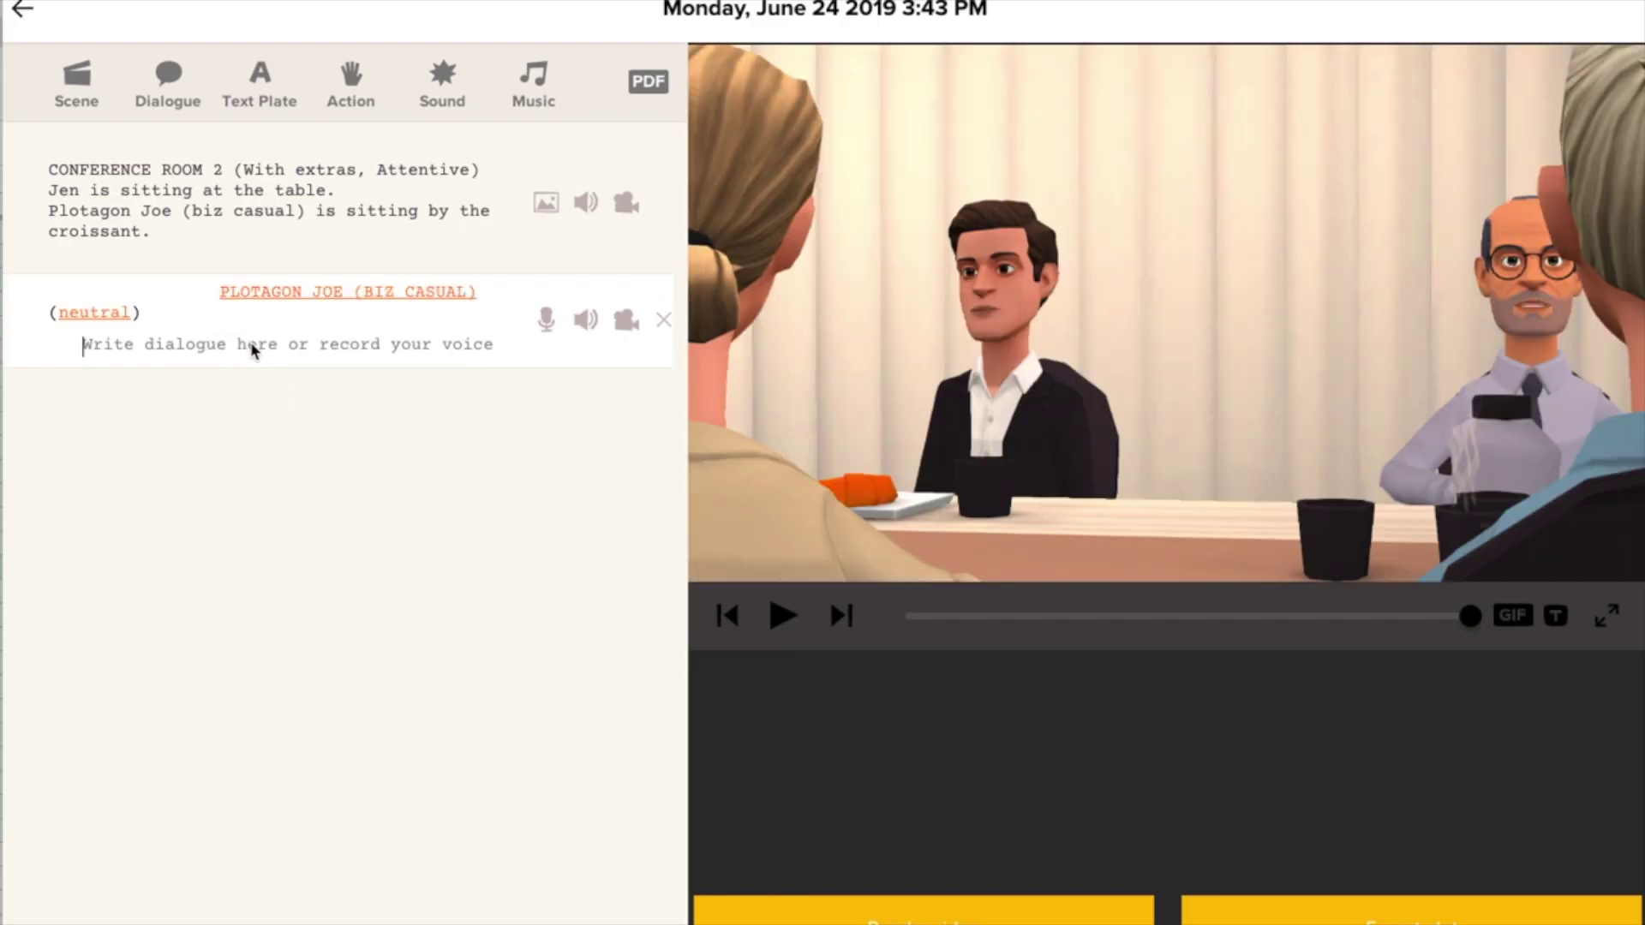
{"action": "type", "text": "Let's try to move thro"}
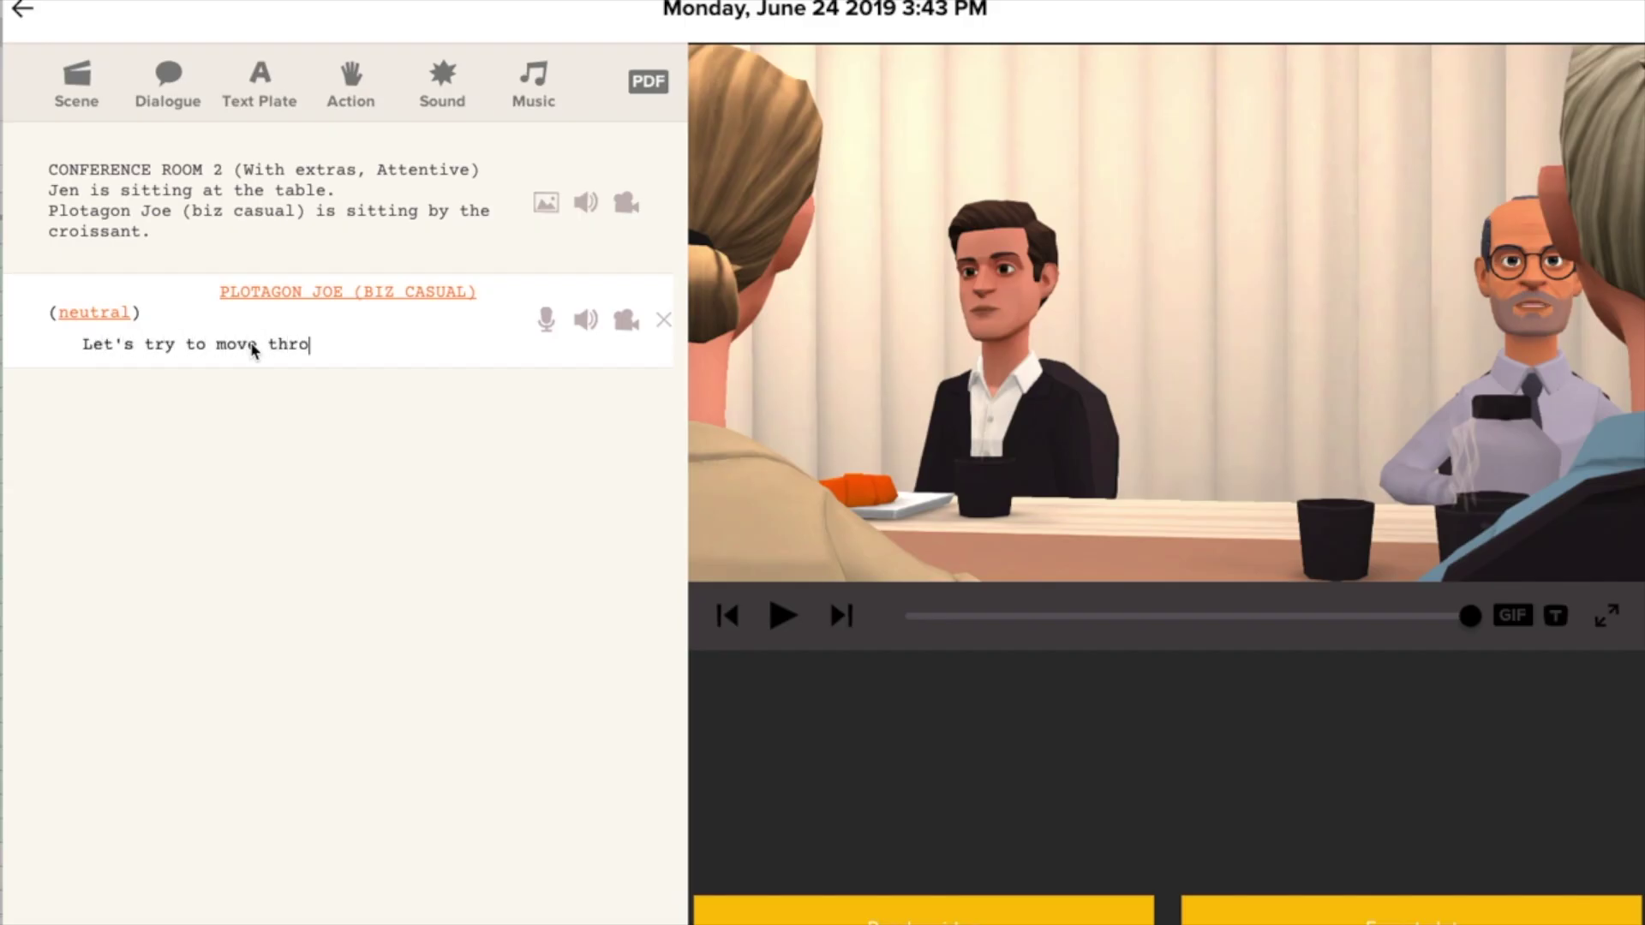
{"action": "type", "text": "ugh the agenda quickly."}
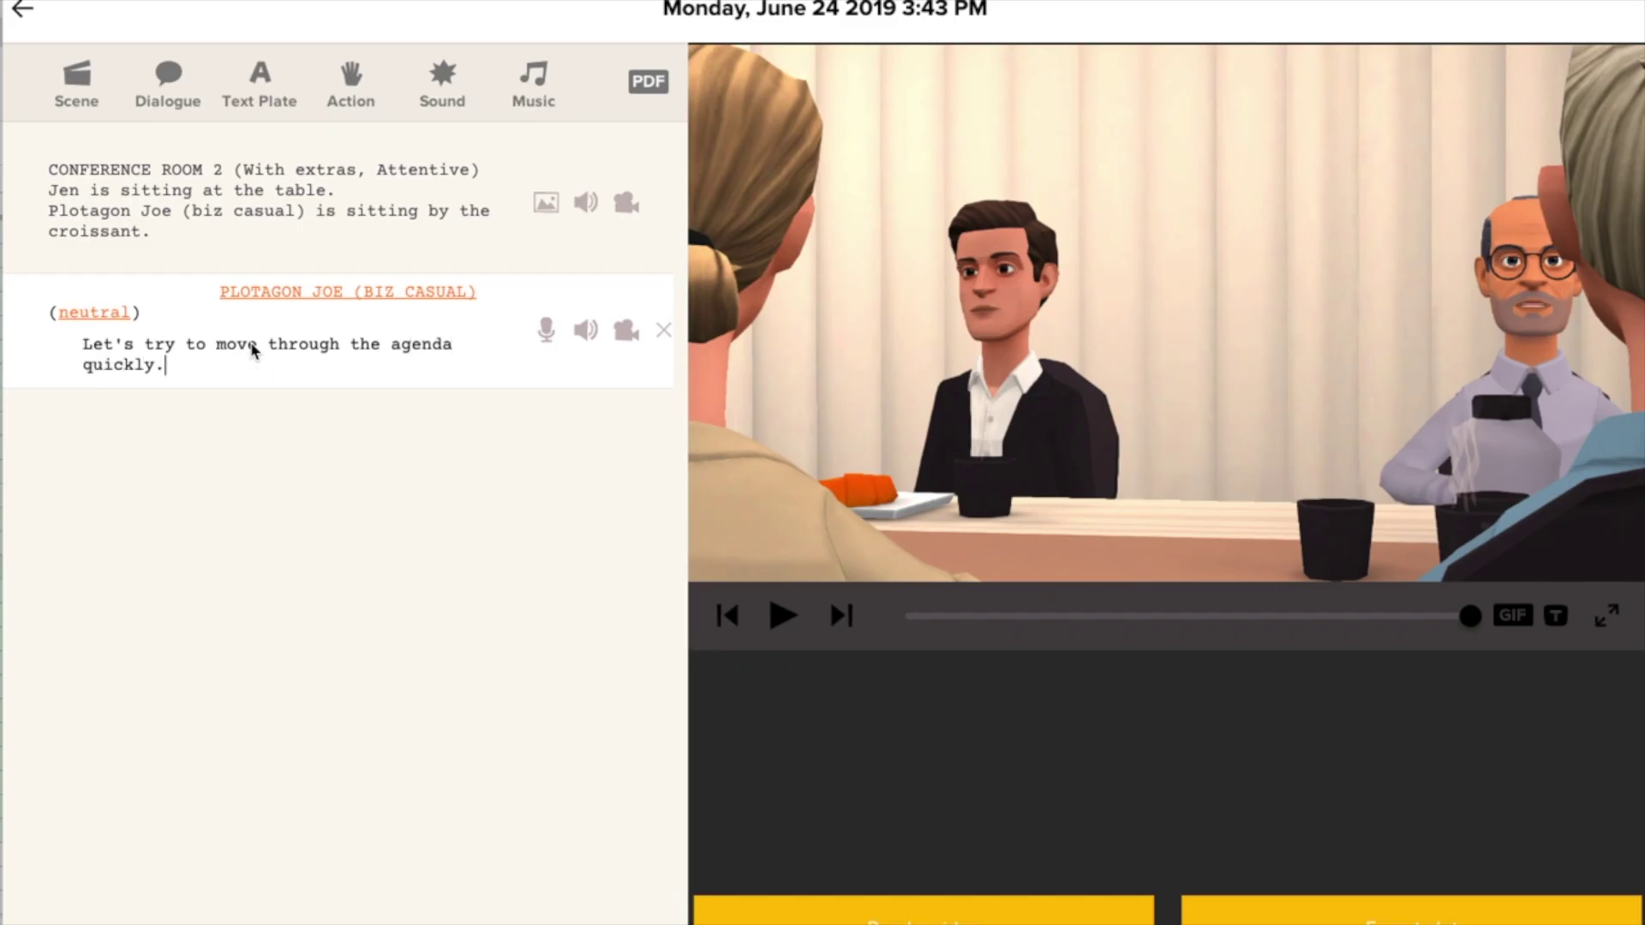
Add a second Plotagon Joe line and begin typing "I hope everyone had a nice weekend."
{"action": "left_click", "coordinate": [174, 103]}
{"action": "left_click", "coordinate": [268, 429]}
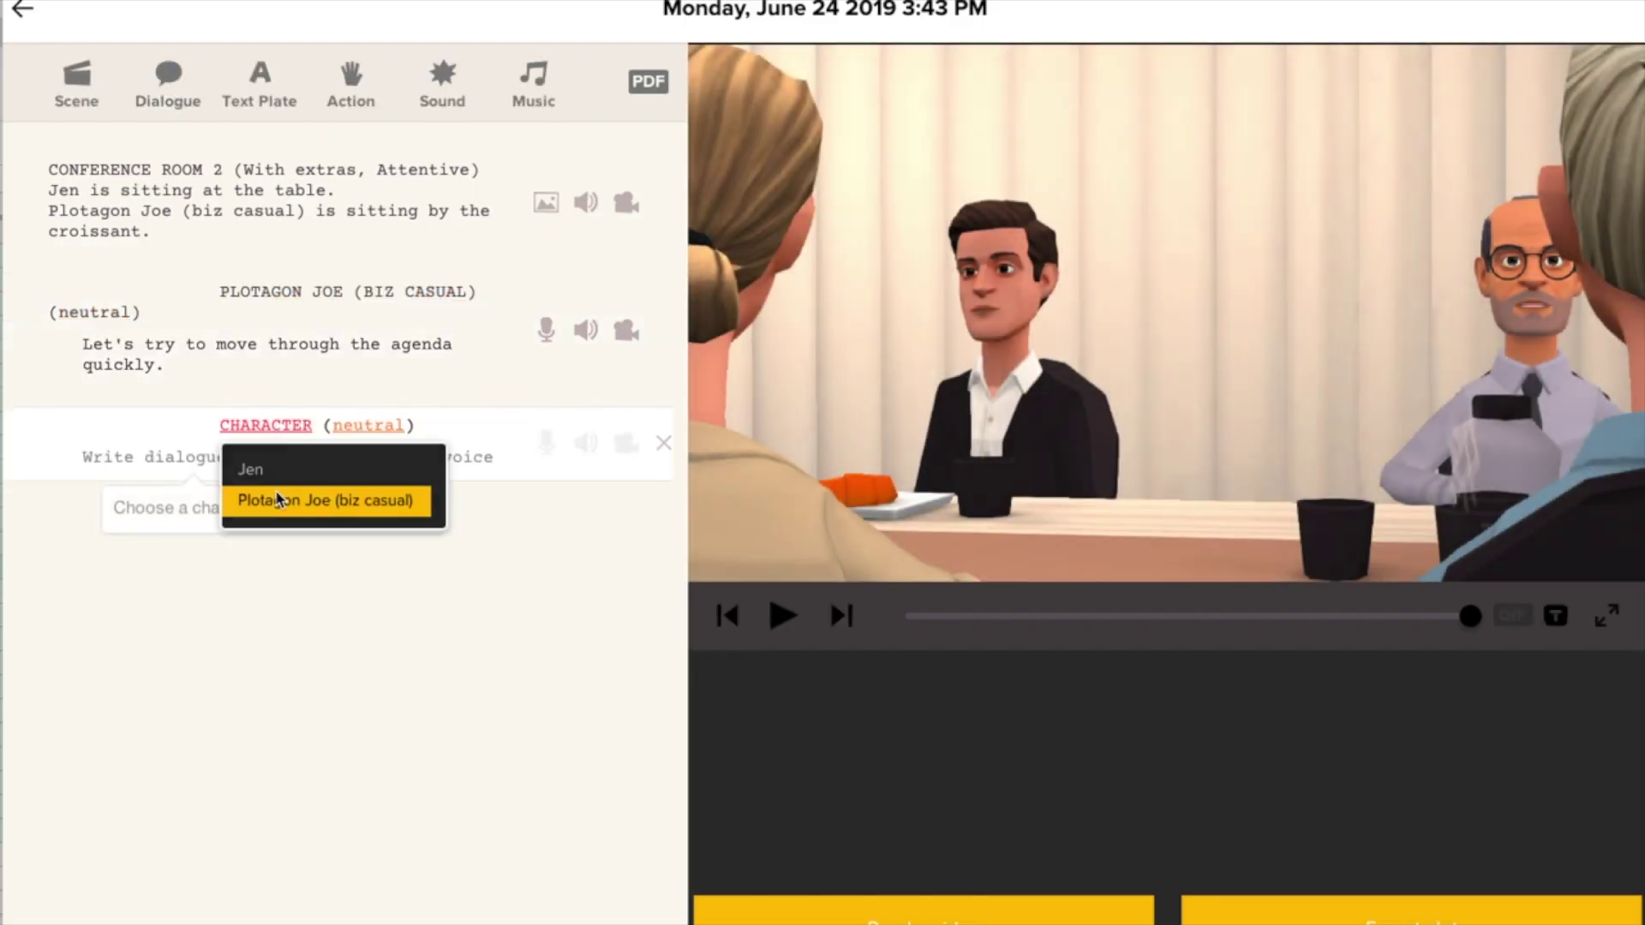
{"action": "left_click", "coordinate": [276, 499]}
{"action": "type", "text": "I hope everyone had a nice weekend."}
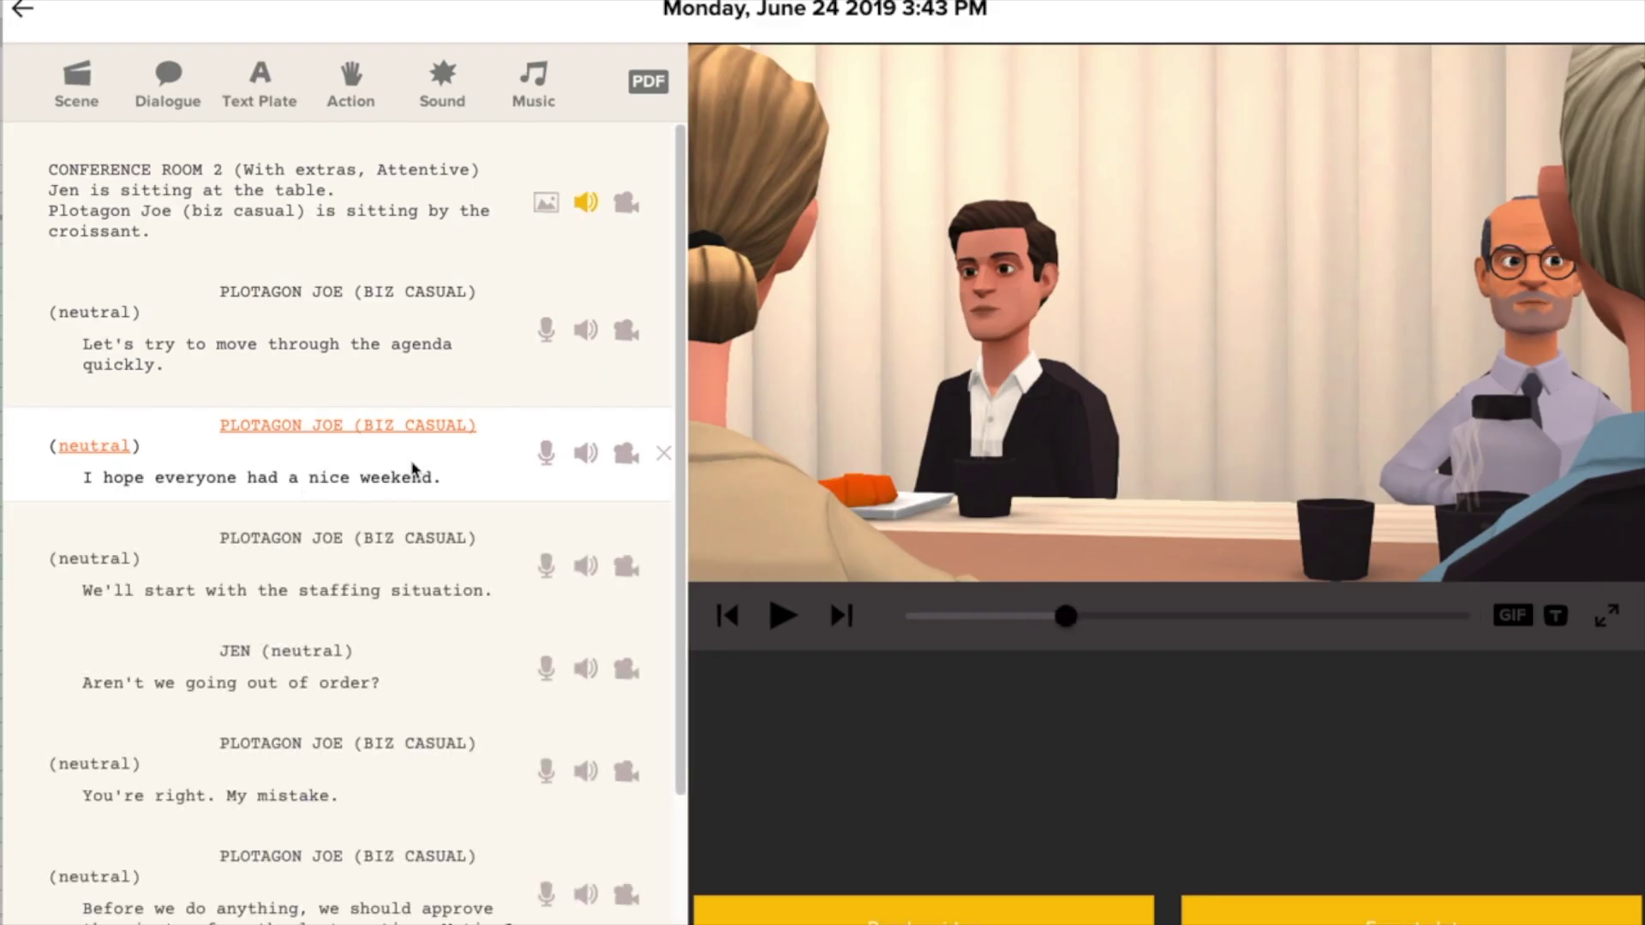
Move the weekend greeting above the agenda line and make Joe deliver it Happy
{"action": "left_click_drag", "start_coordinate": [412, 469], "coordinate": [429, 324]}
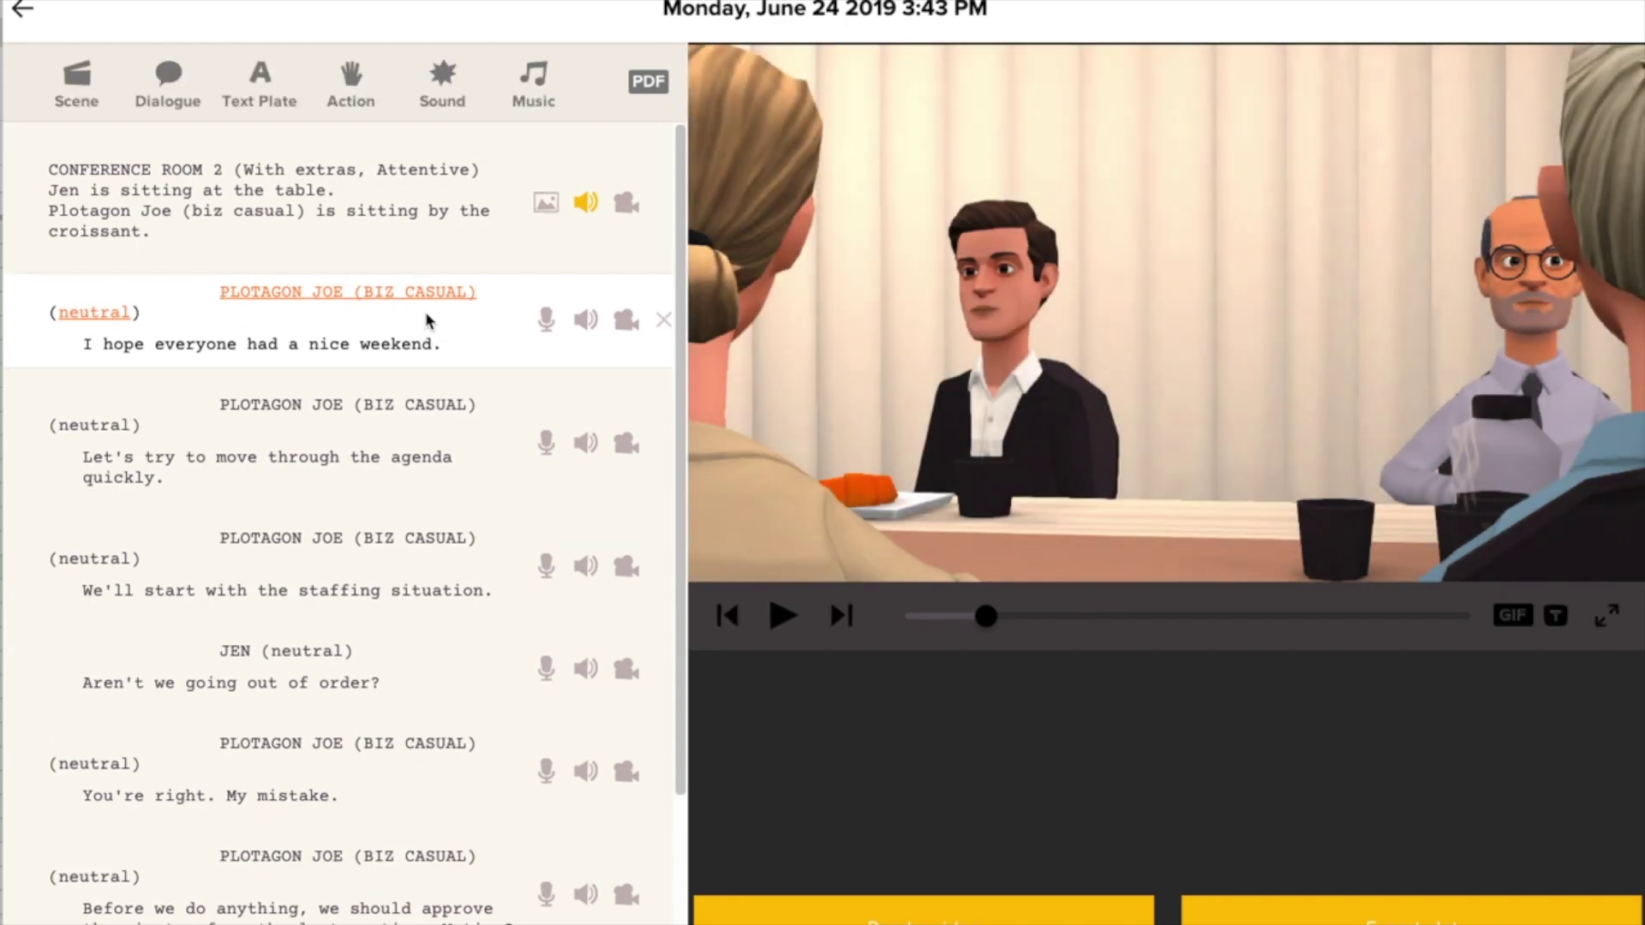
{"action": "left_click", "coordinate": [95, 313]}
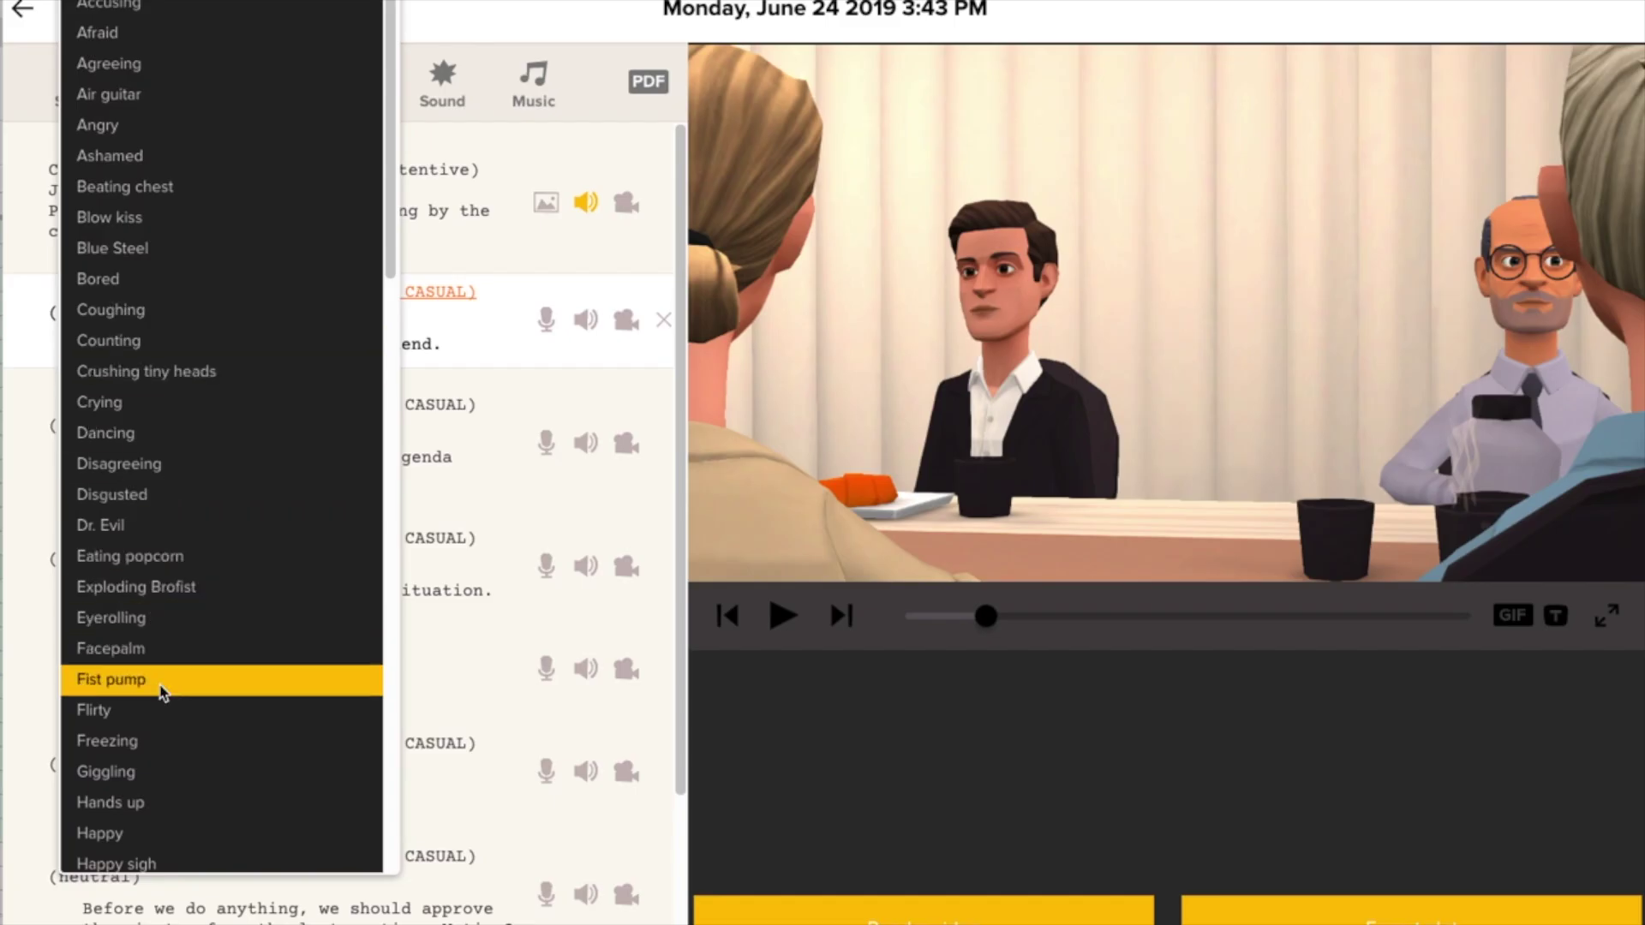
{"action": "left_click", "coordinate": [174, 834]}
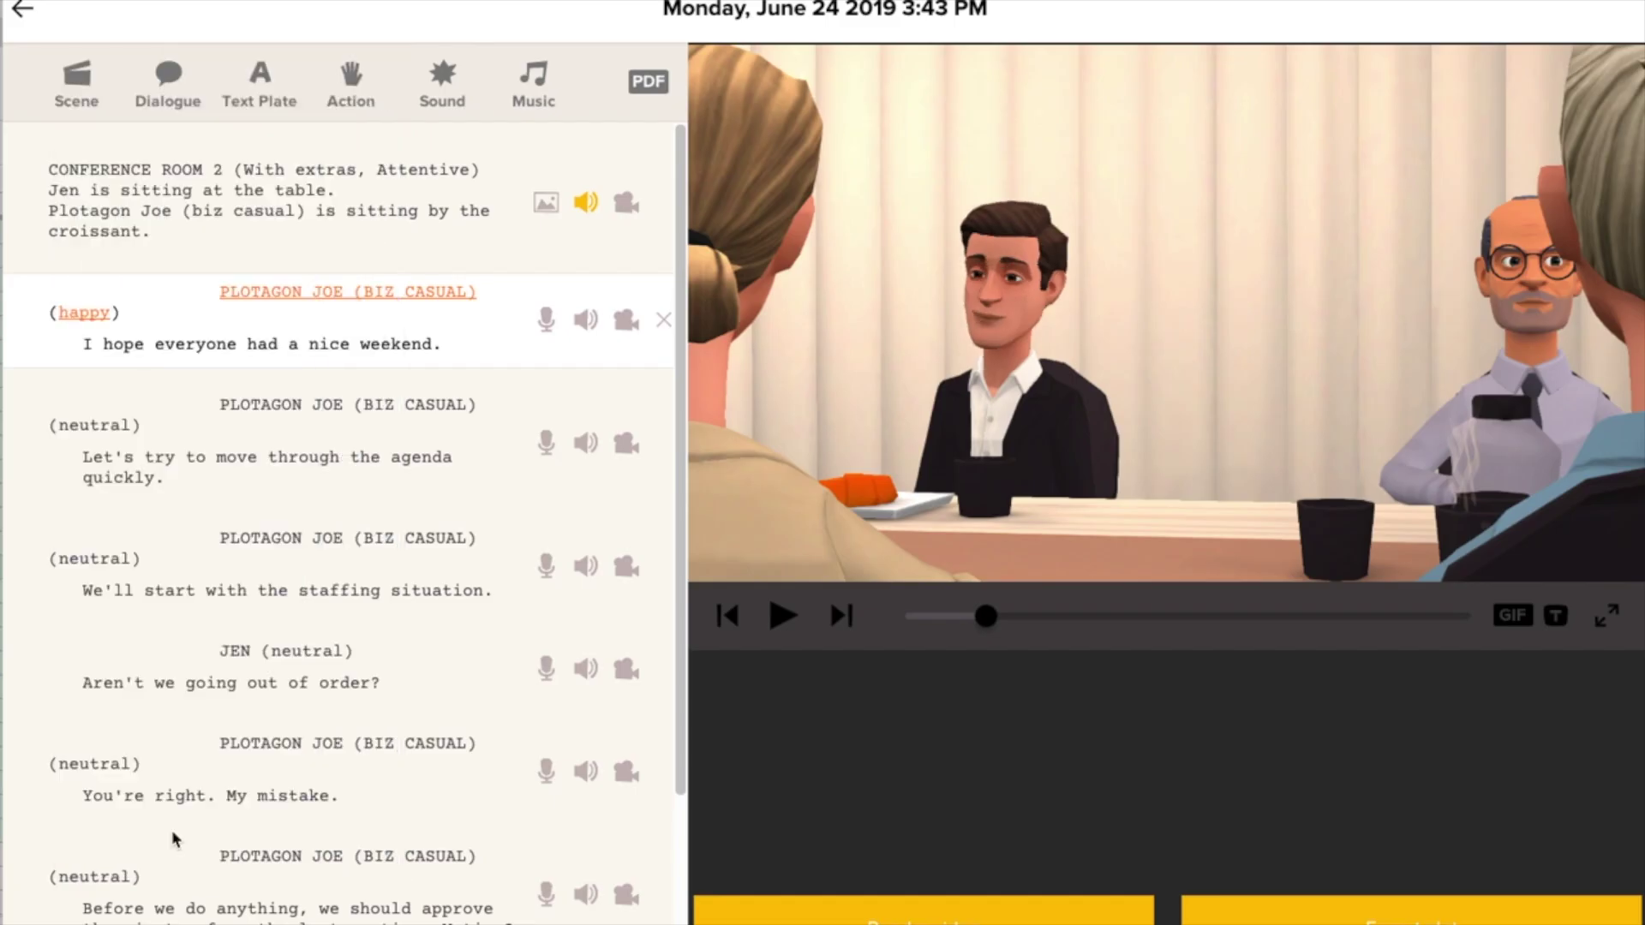
Set the agenda line's emotion to Agreeing
{"action": "left_click", "coordinate": [113, 436]}
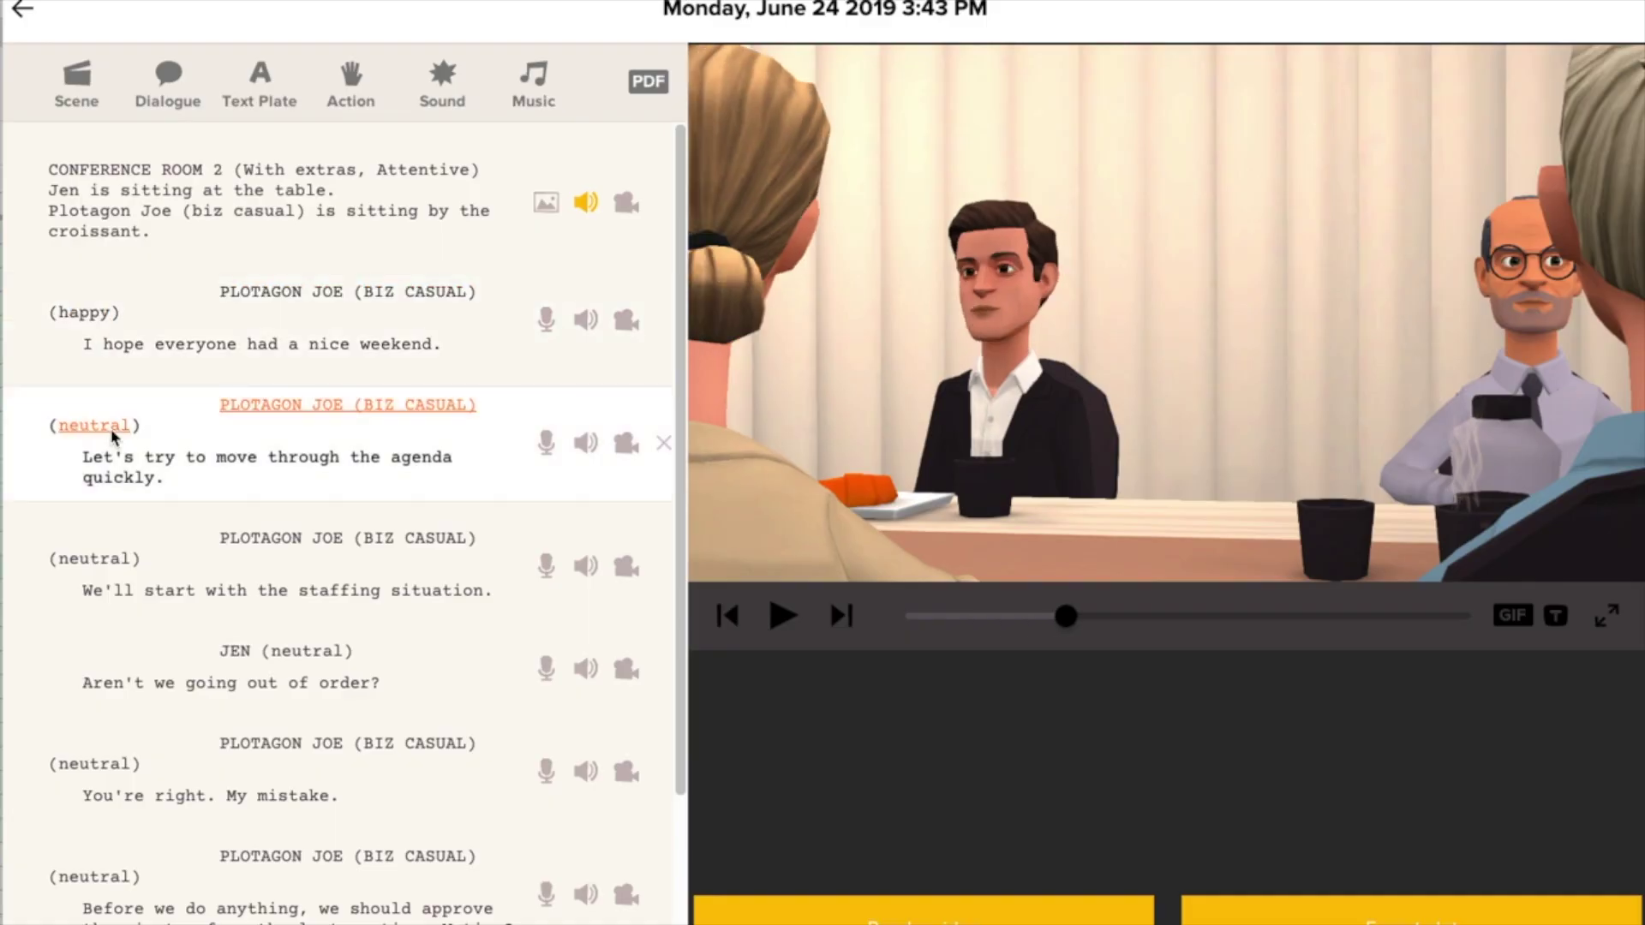
{"action": "left_click", "coordinate": [114, 436]}
{"action": "left_click", "coordinate": [192, 60]}
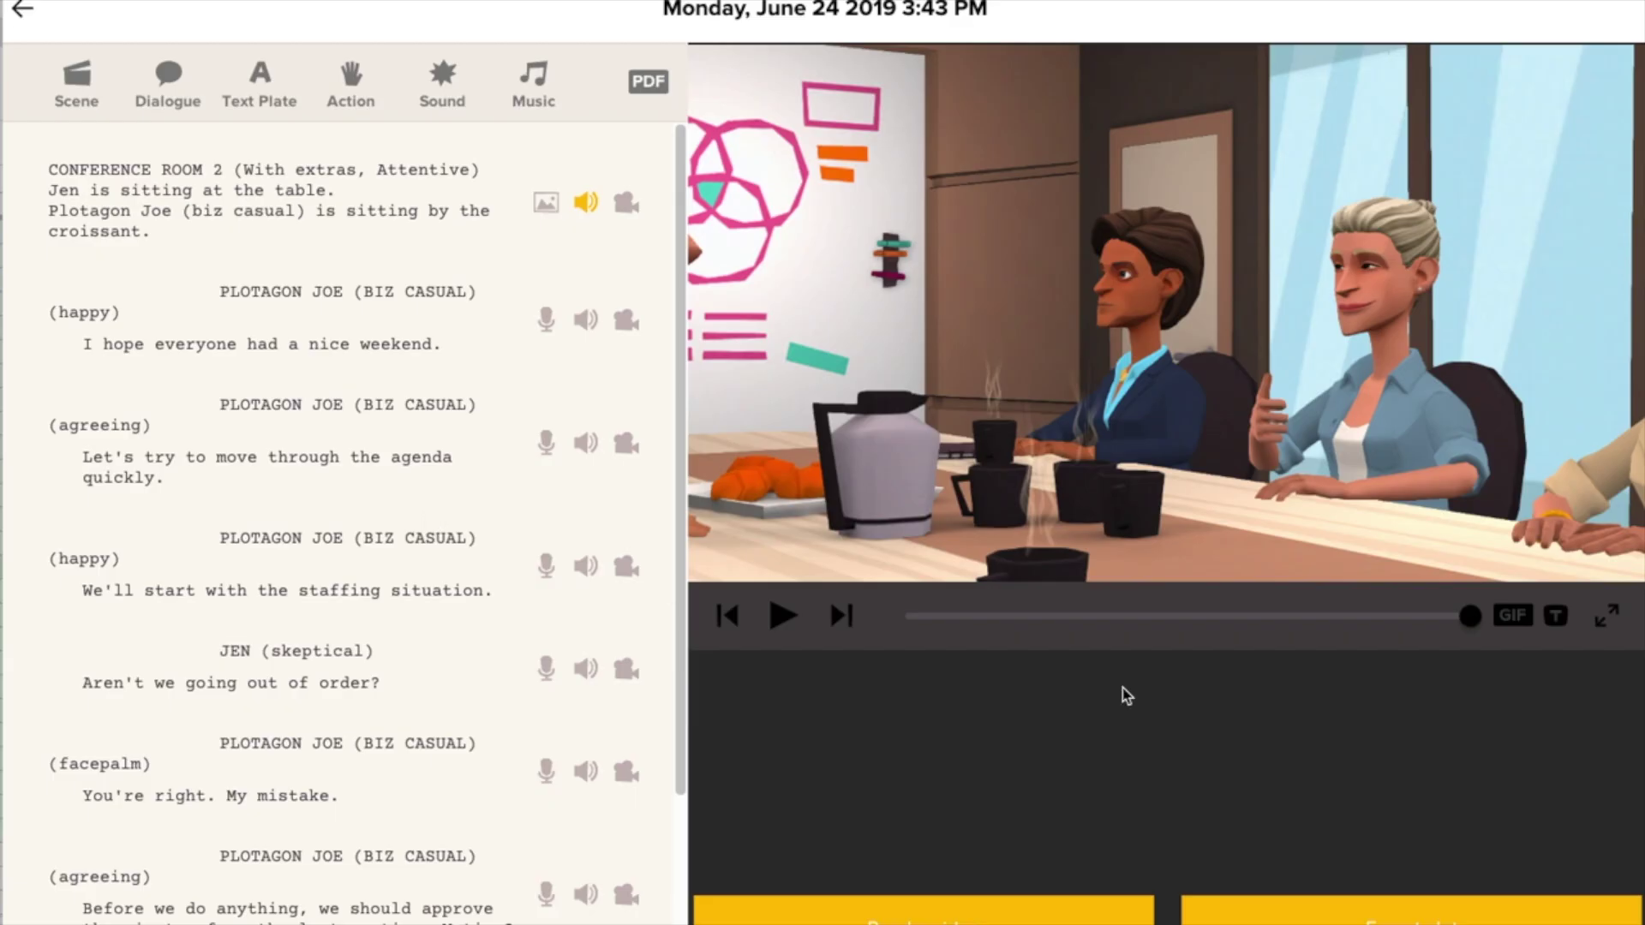
Enable subtitles in the preview and rewind it to the scene start
{"action": "left_click", "coordinate": [1555, 616]}
{"action": "left_click", "coordinate": [387, 218]}
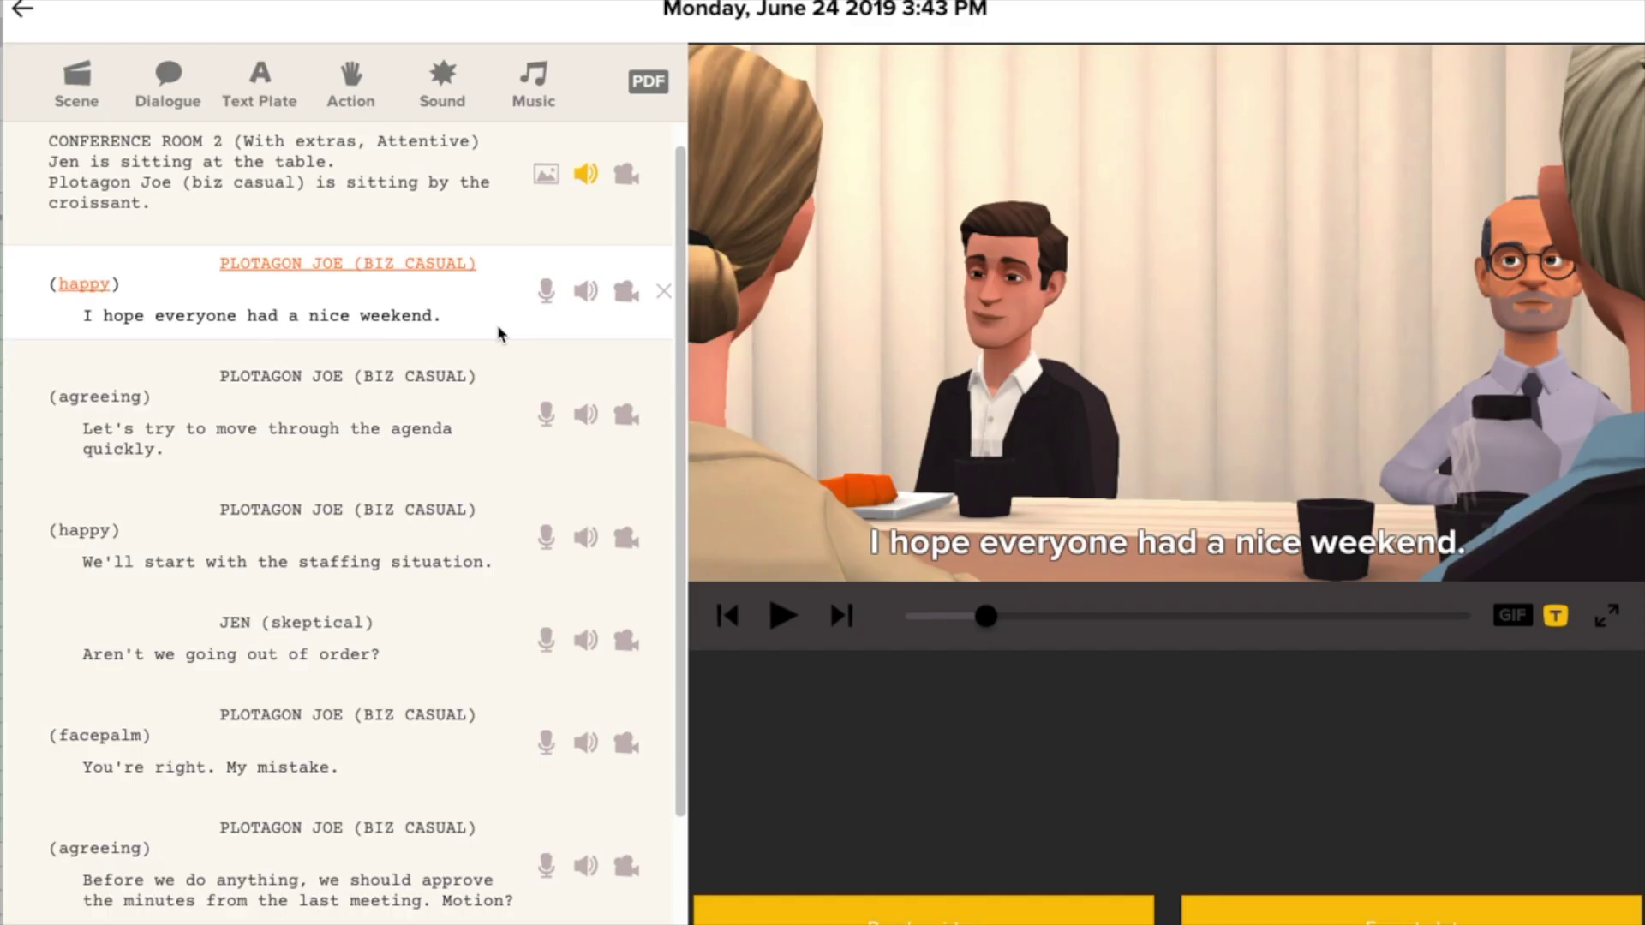
Record and accept a custom voice take for Joe's weekend greeting, then play the scene
{"action": "left_click", "coordinate": [546, 291]}
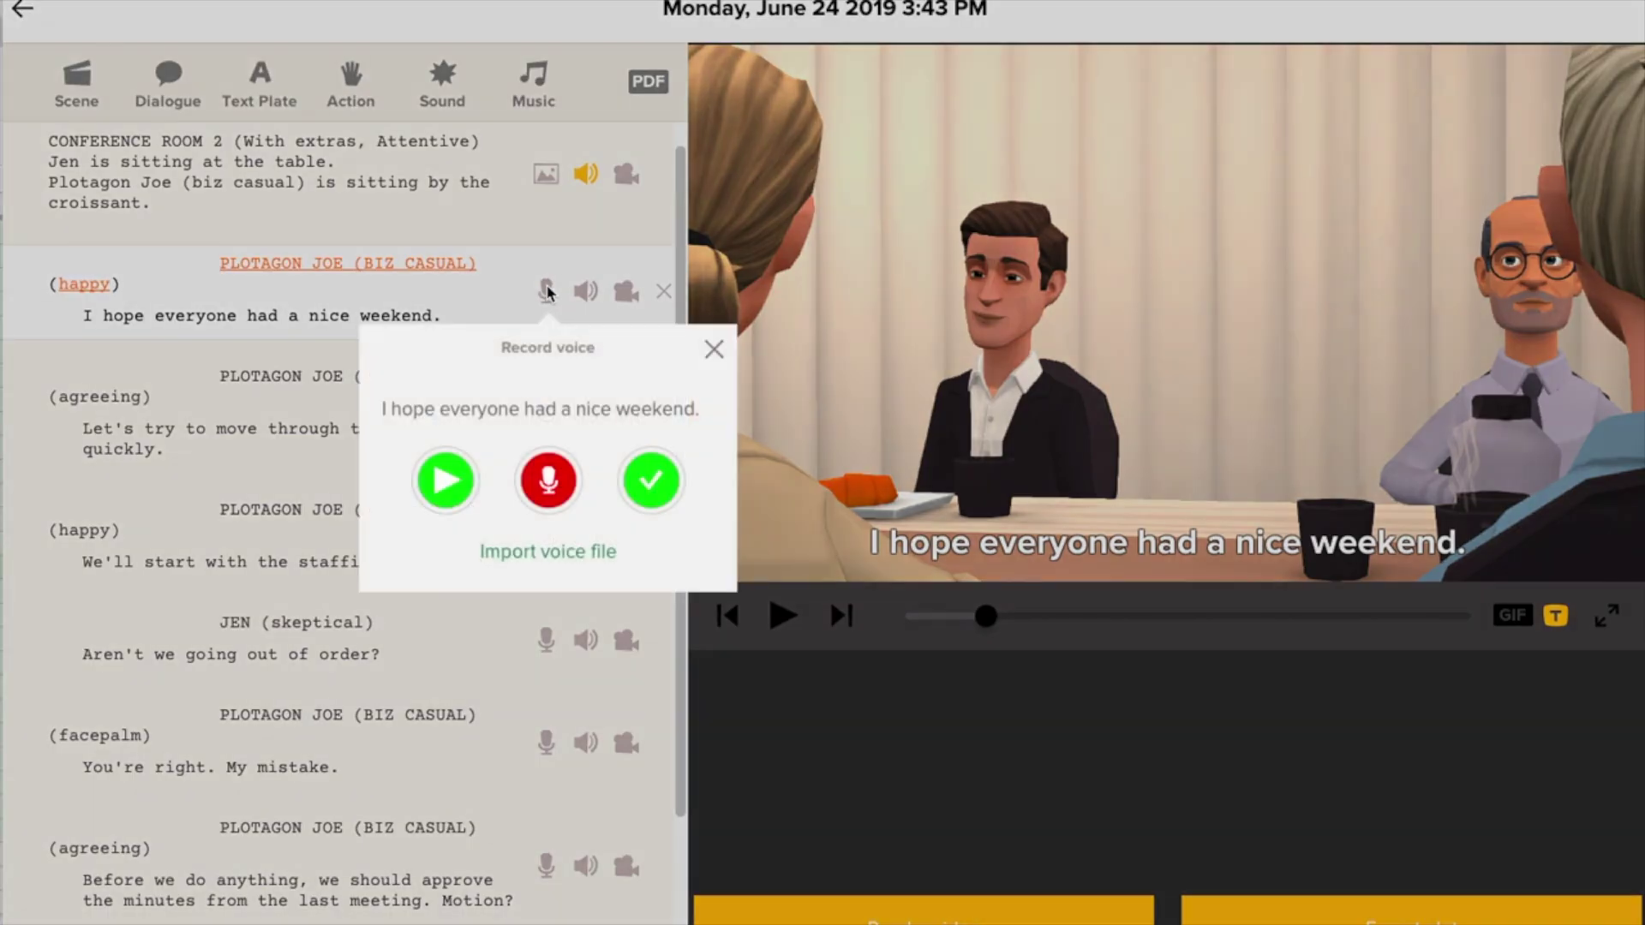
{"action": "left_click", "coordinate": [549, 481]}
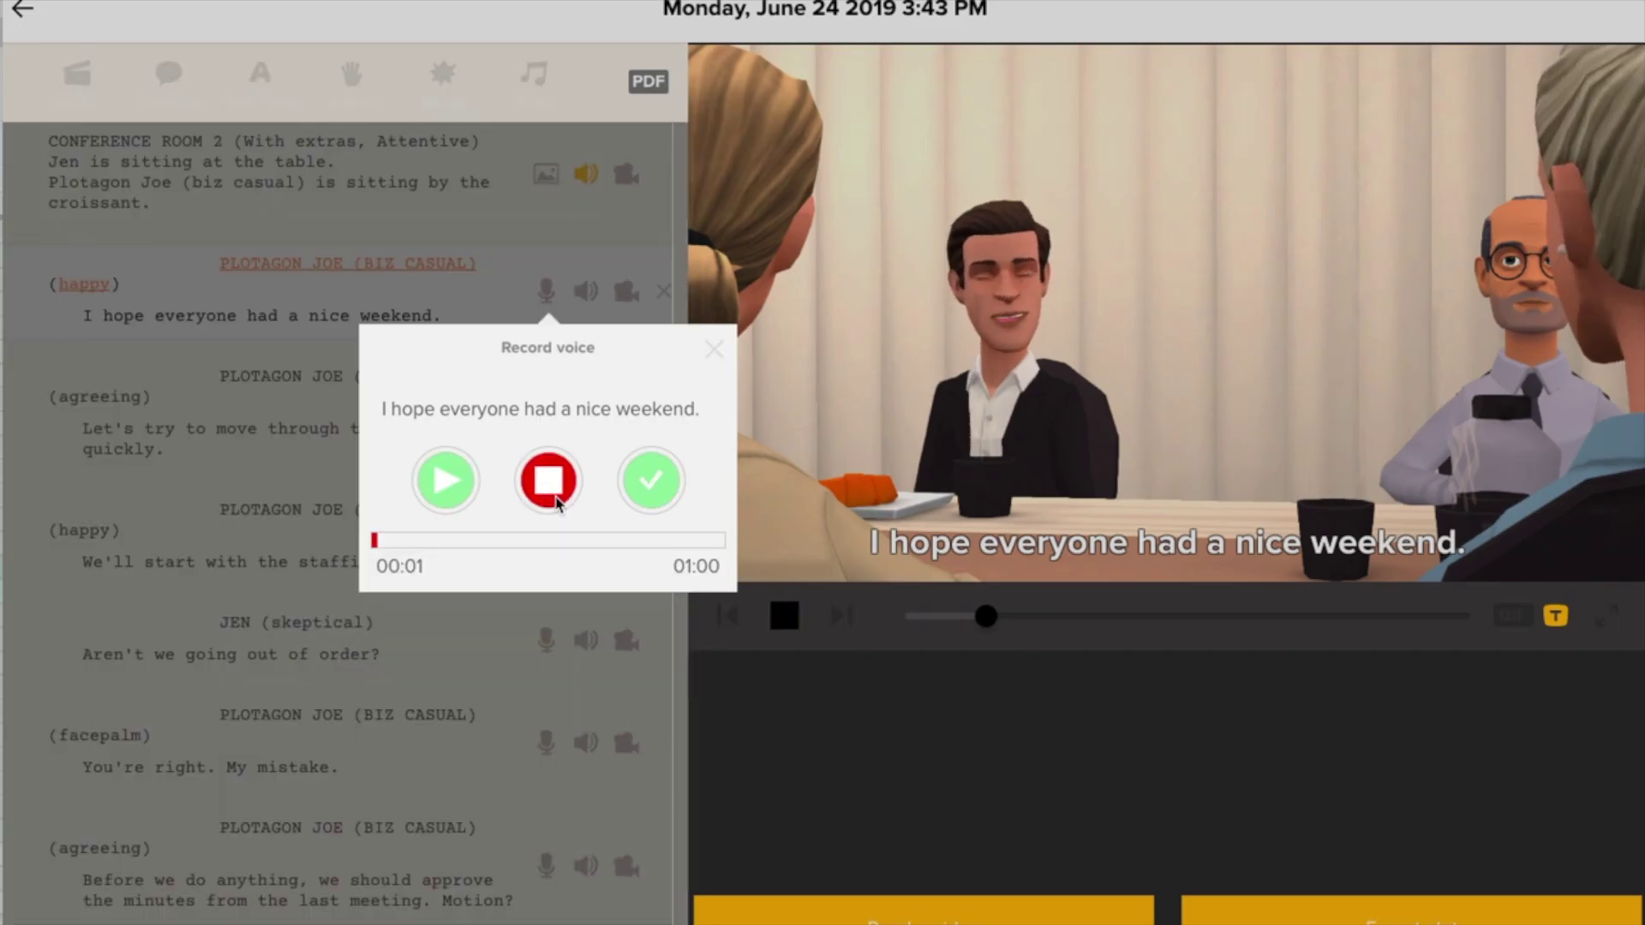
{"action": "left_click", "coordinate": [556, 502]}
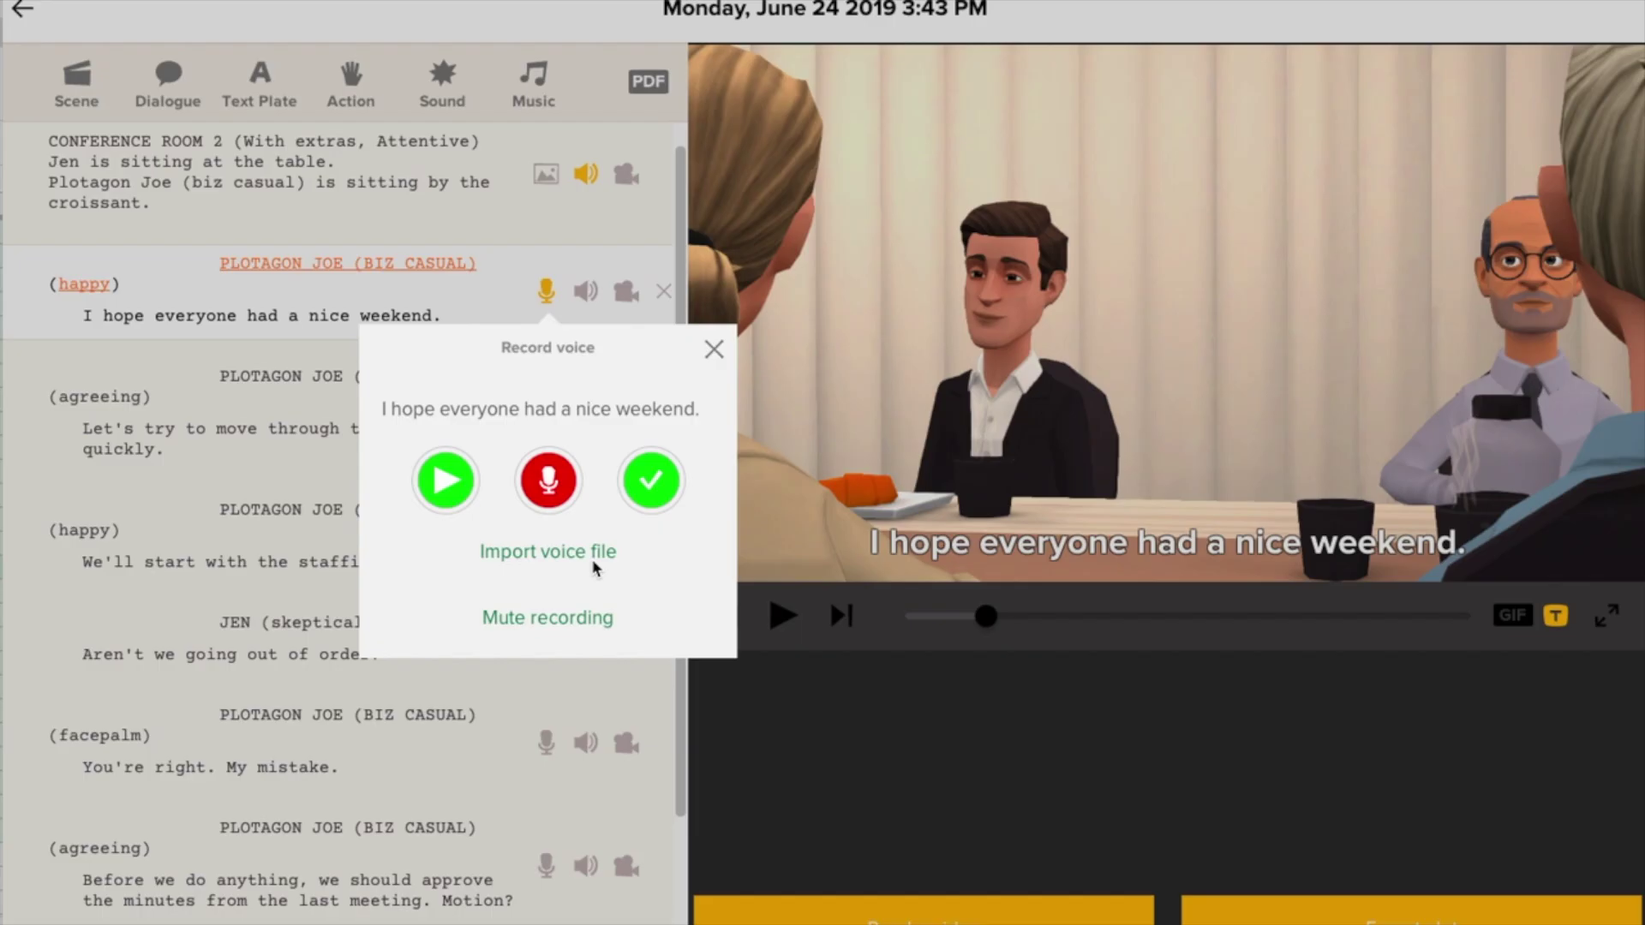
{"action": "left_click", "coordinate": [649, 491]}
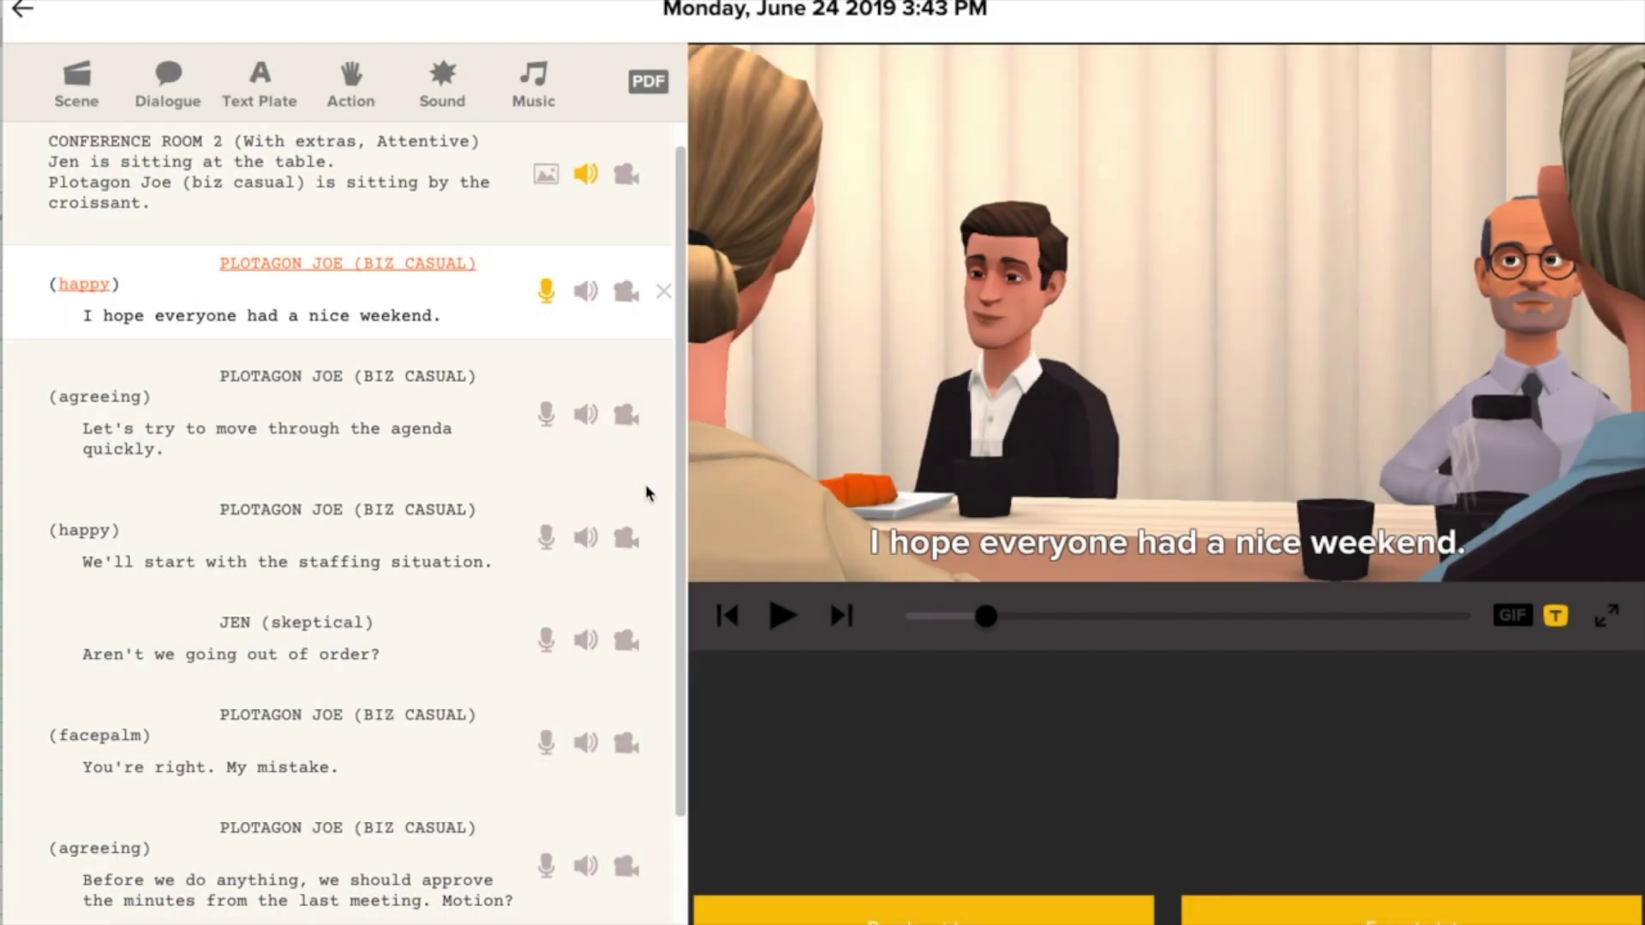
{"action": "left_click", "coordinate": [790, 617]}
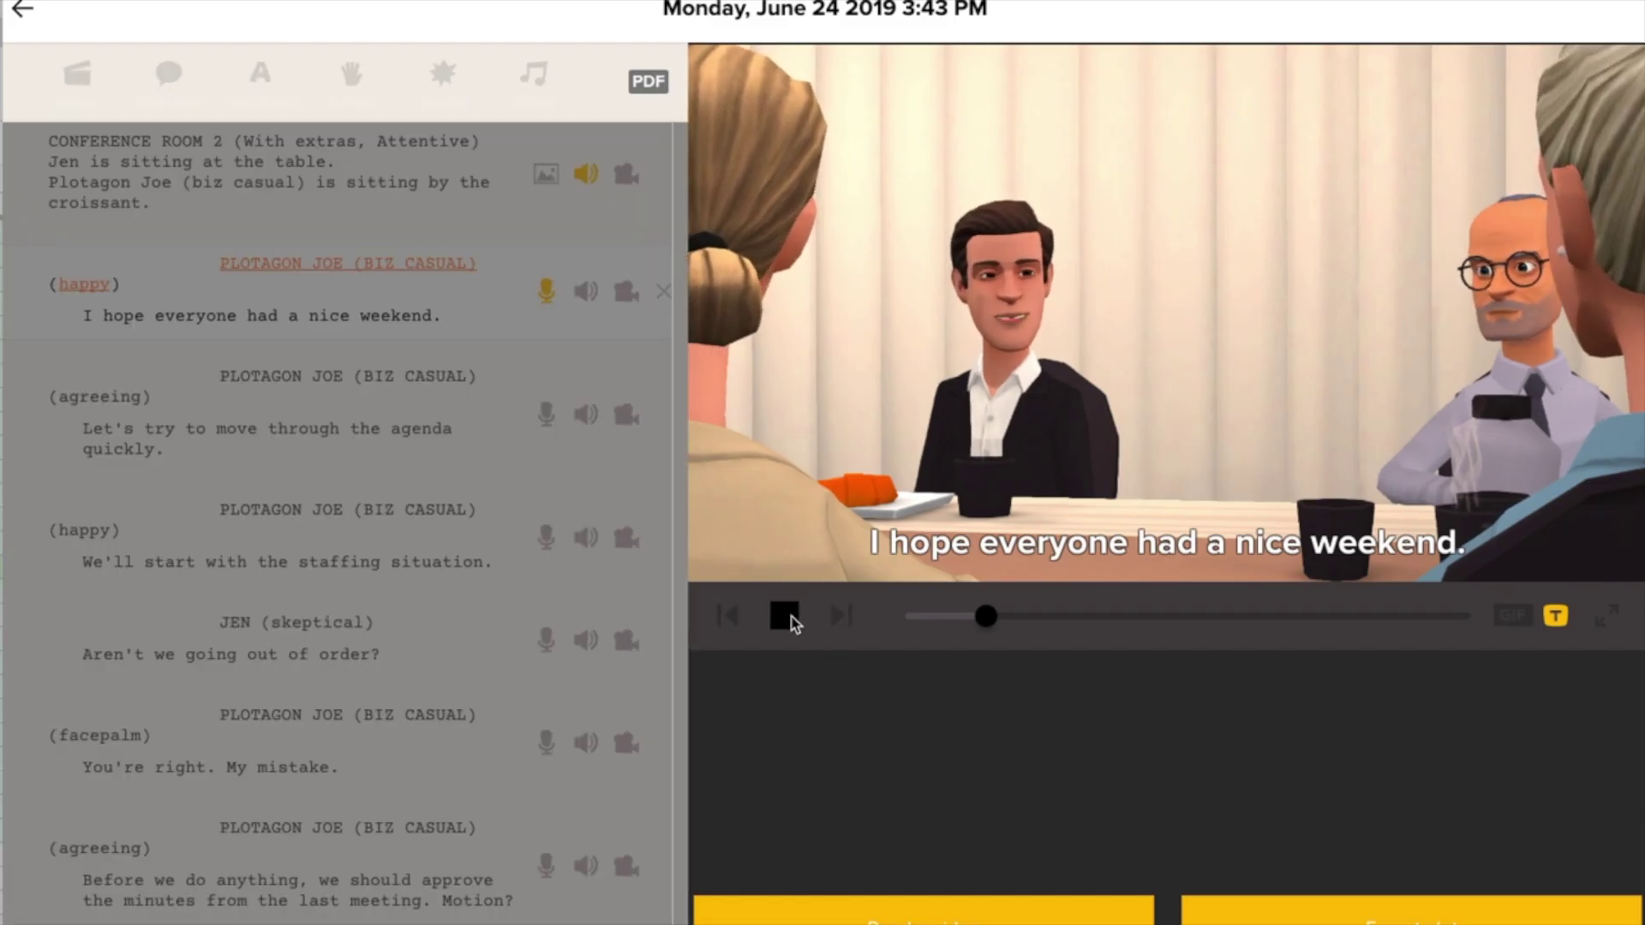
{"action": "left_click", "coordinate": [786, 615]}
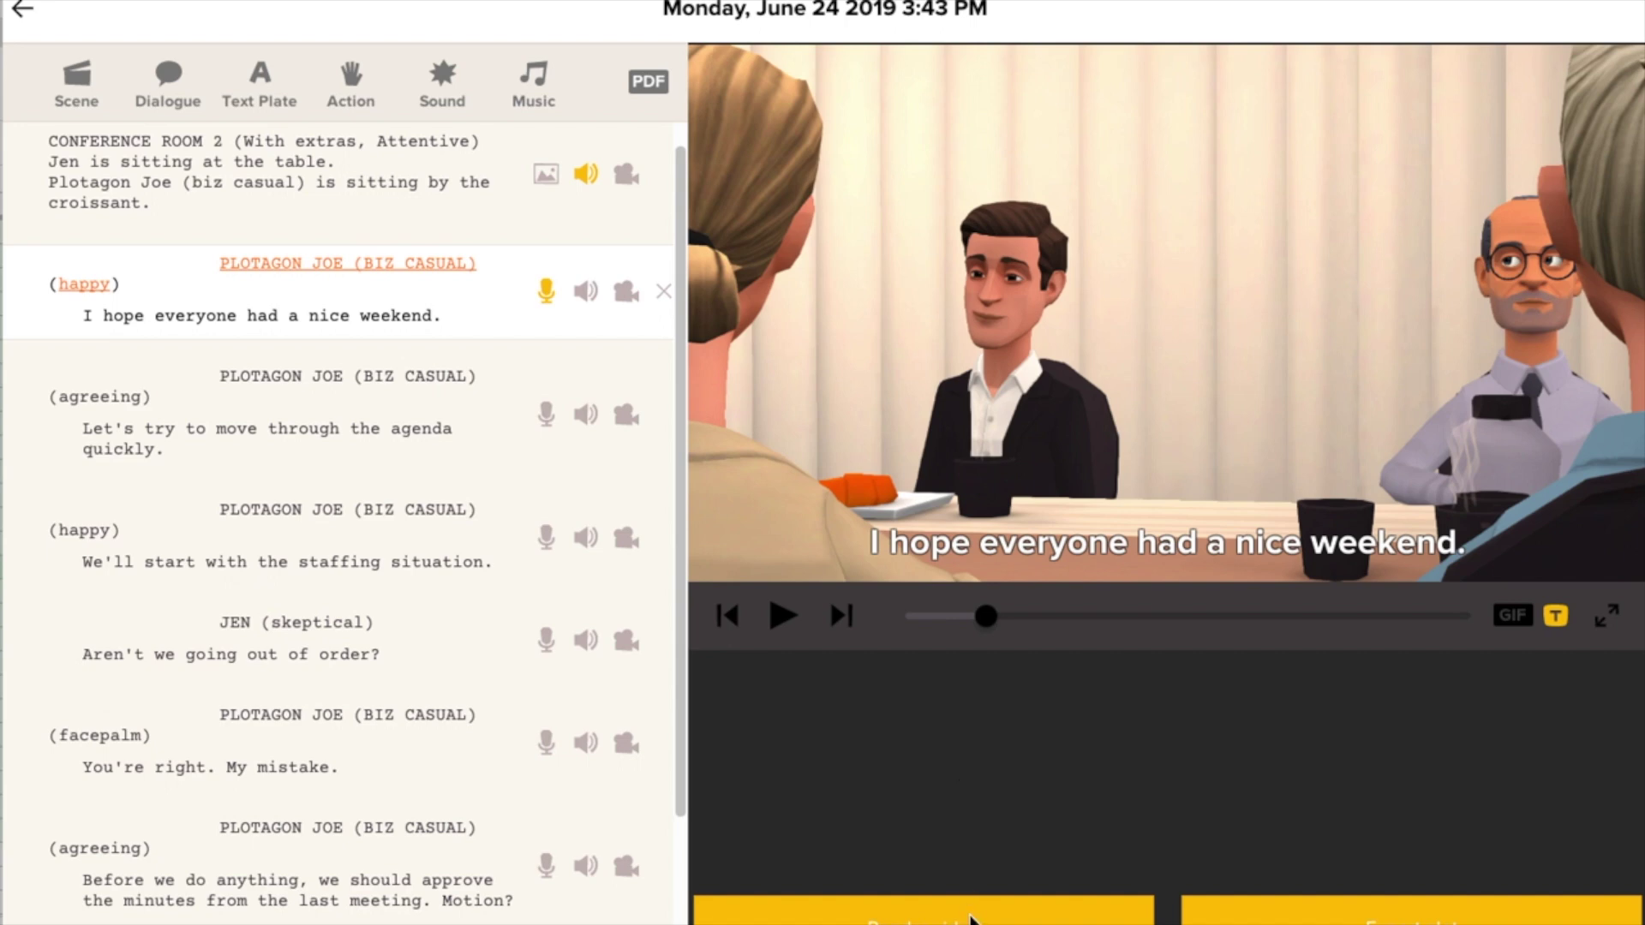
{"action": "left_click", "coordinate": [979, 915]}
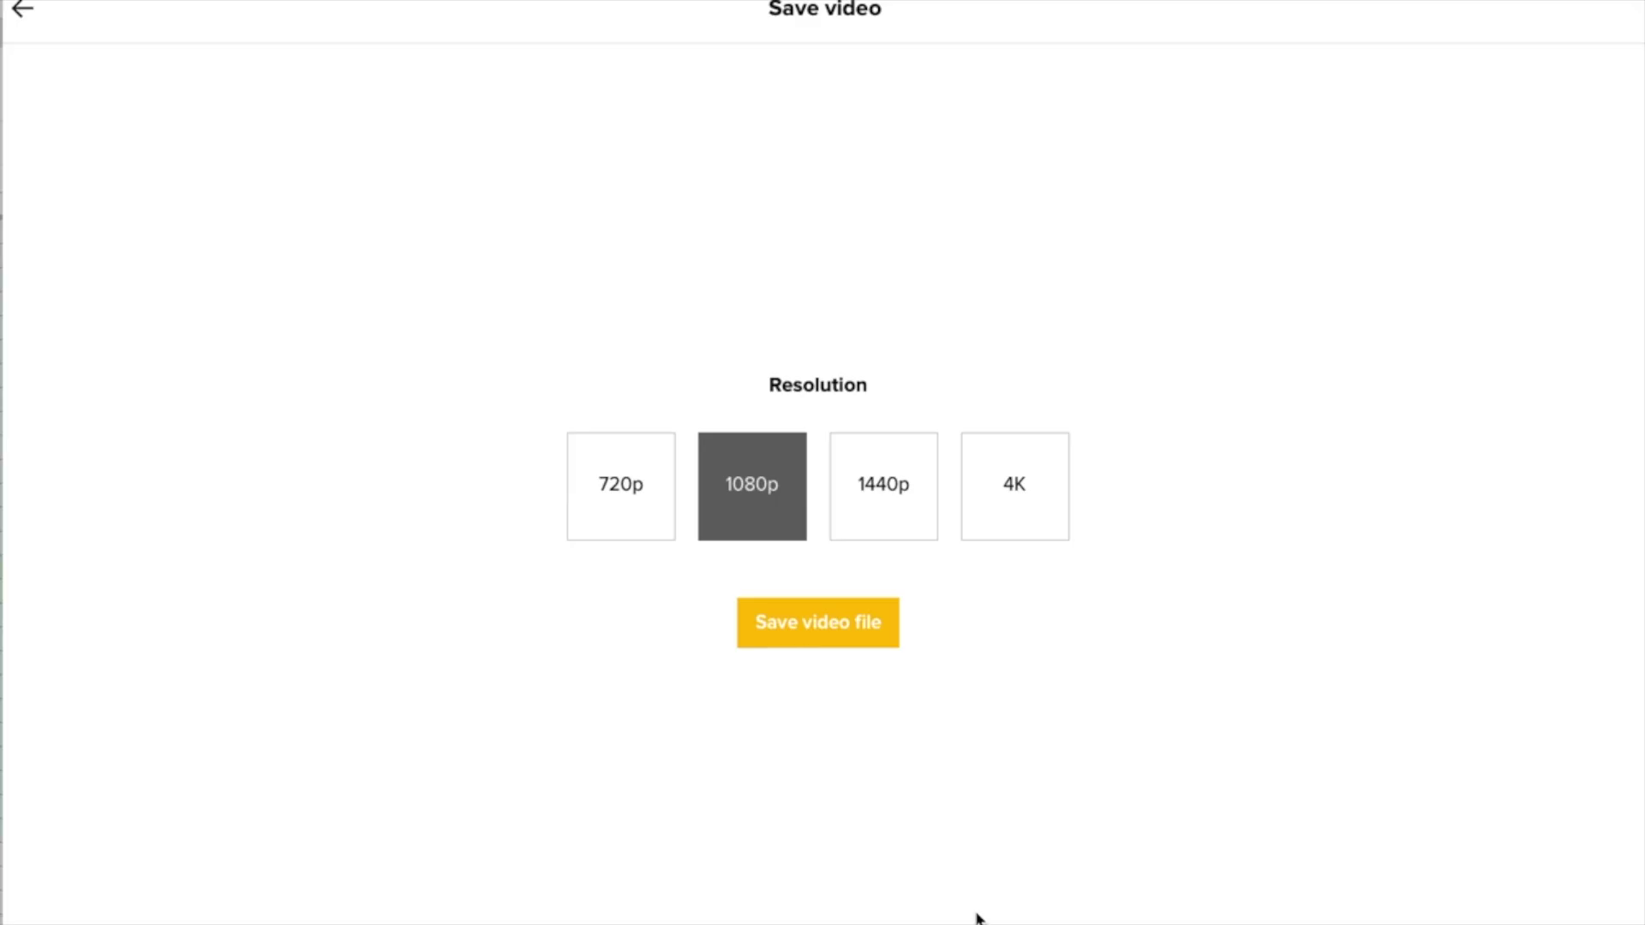
{"action": "left_click", "coordinate": [882, 647]}
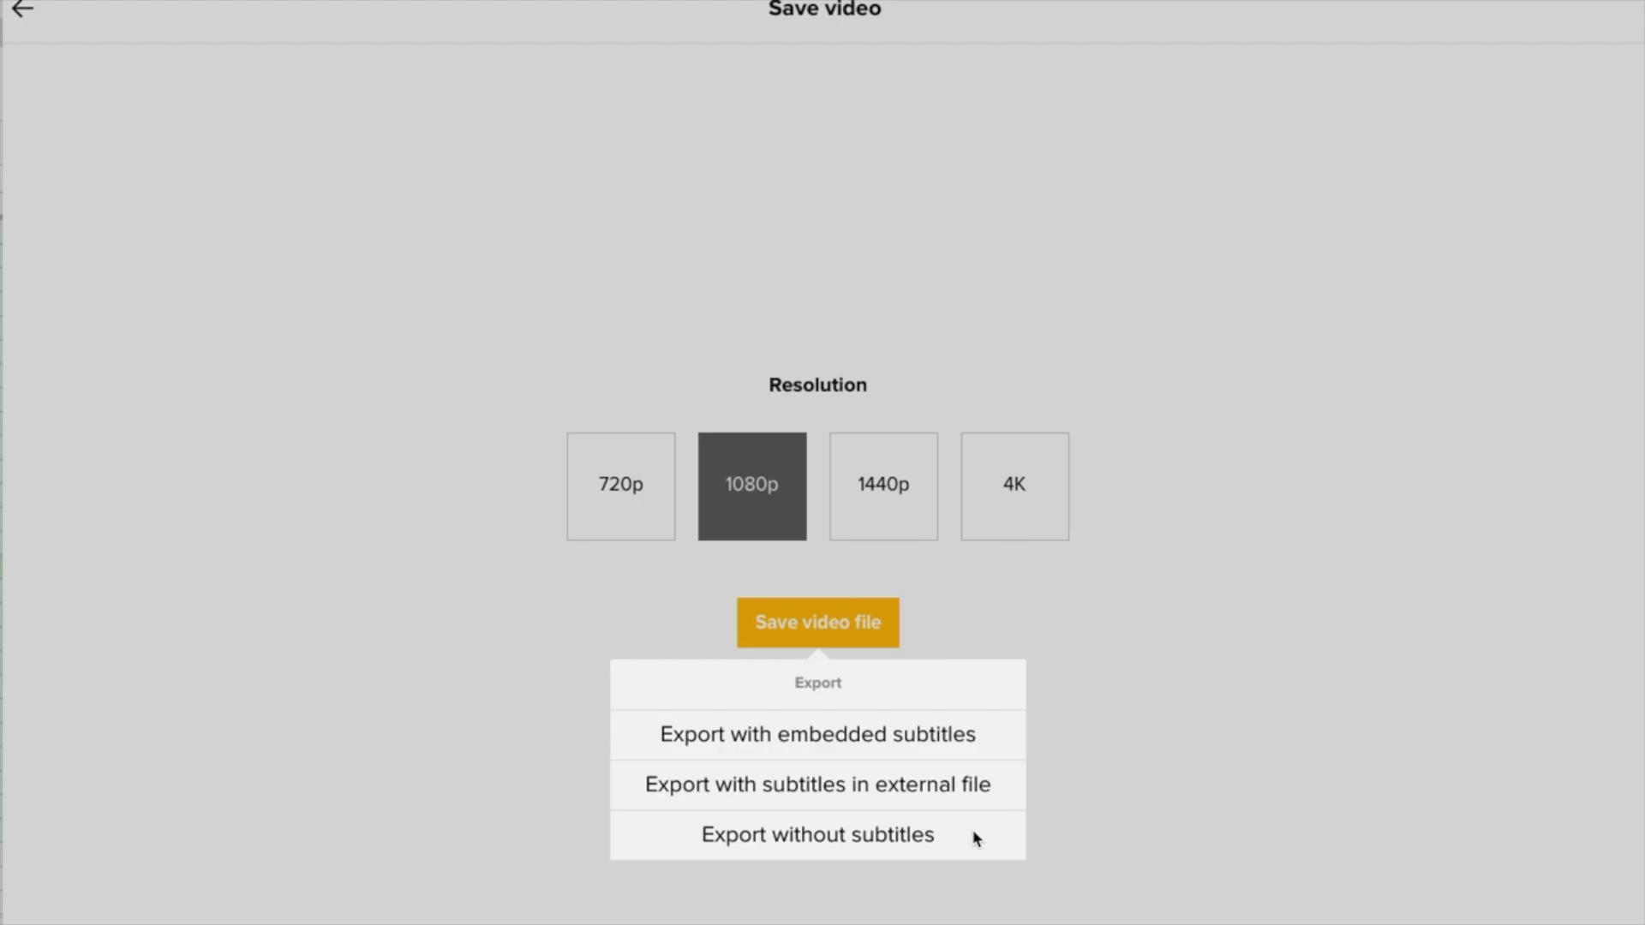
{"action": "left_click", "coordinate": [1160, 669]}
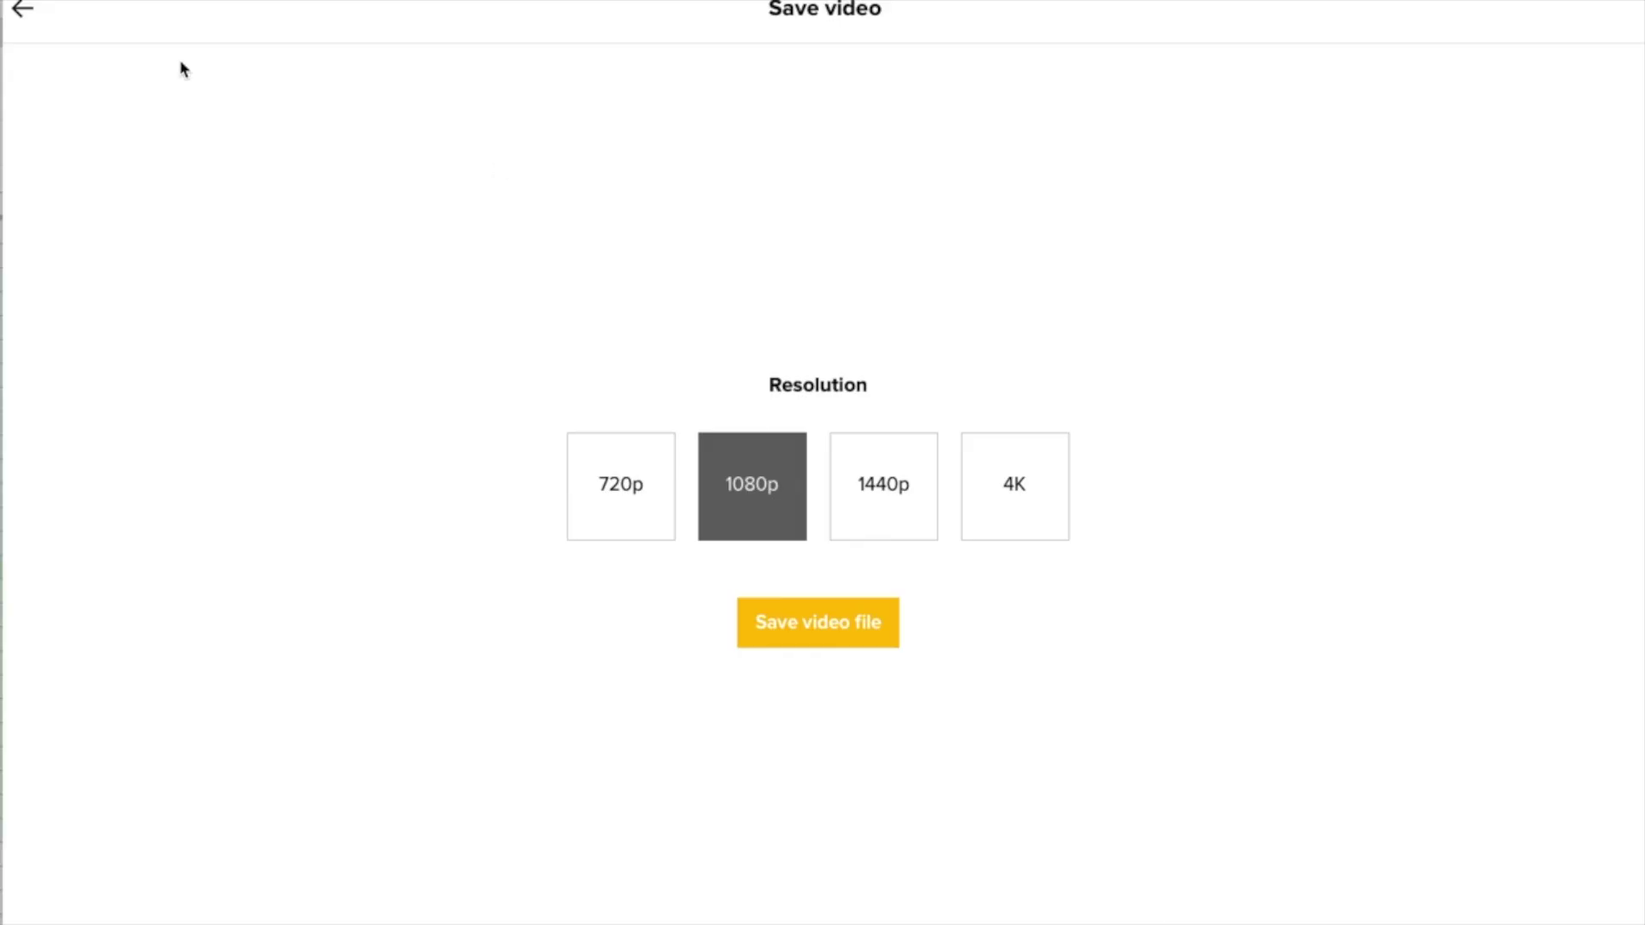
{"action": "left_click", "coordinate": [21, 12]}
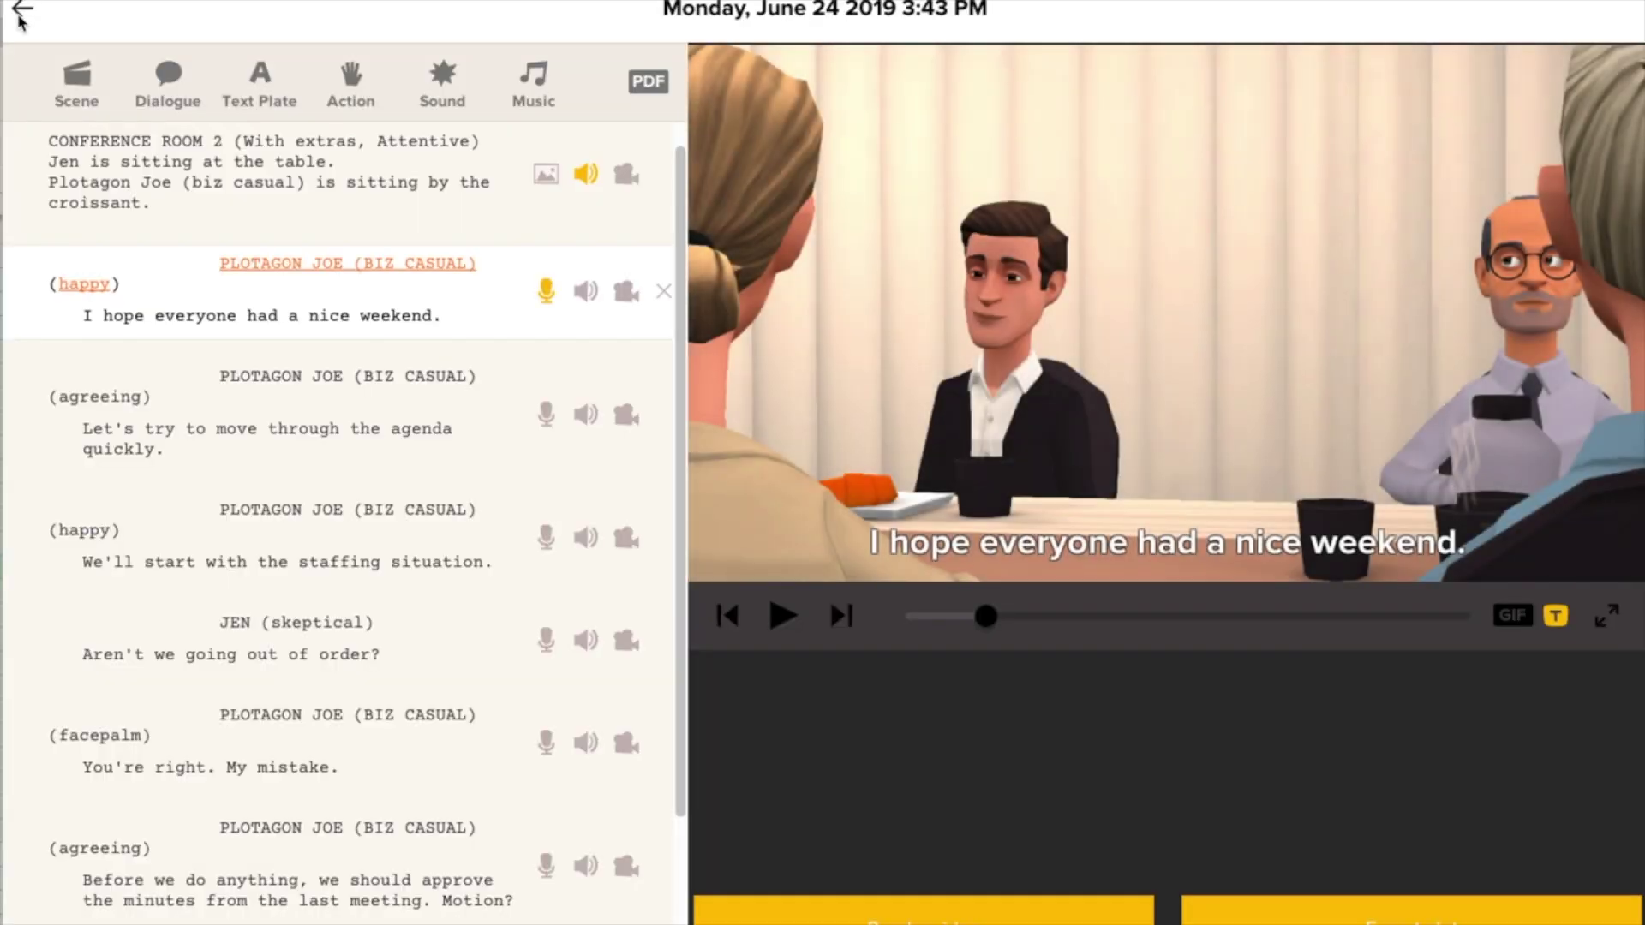
Back in the plots gallery, replace the conference-room plot's date name with 'Monday Morning Meeting'
{"action": "left_click", "coordinate": [22, 12]}
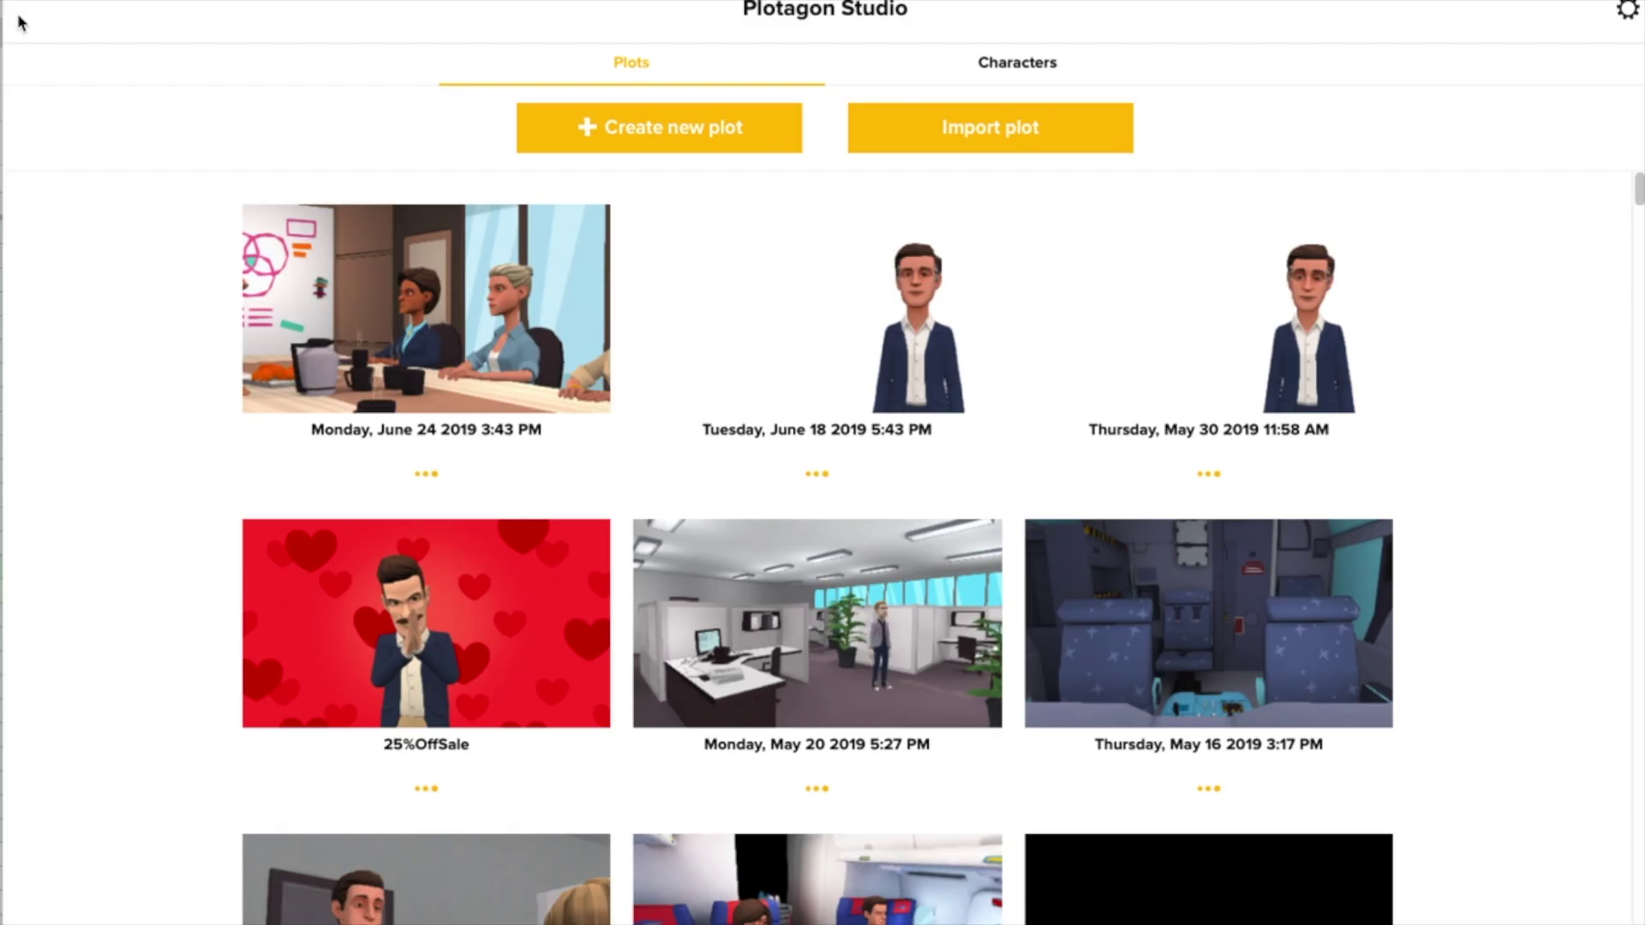
{"action": "left_click", "coordinate": [429, 477]}
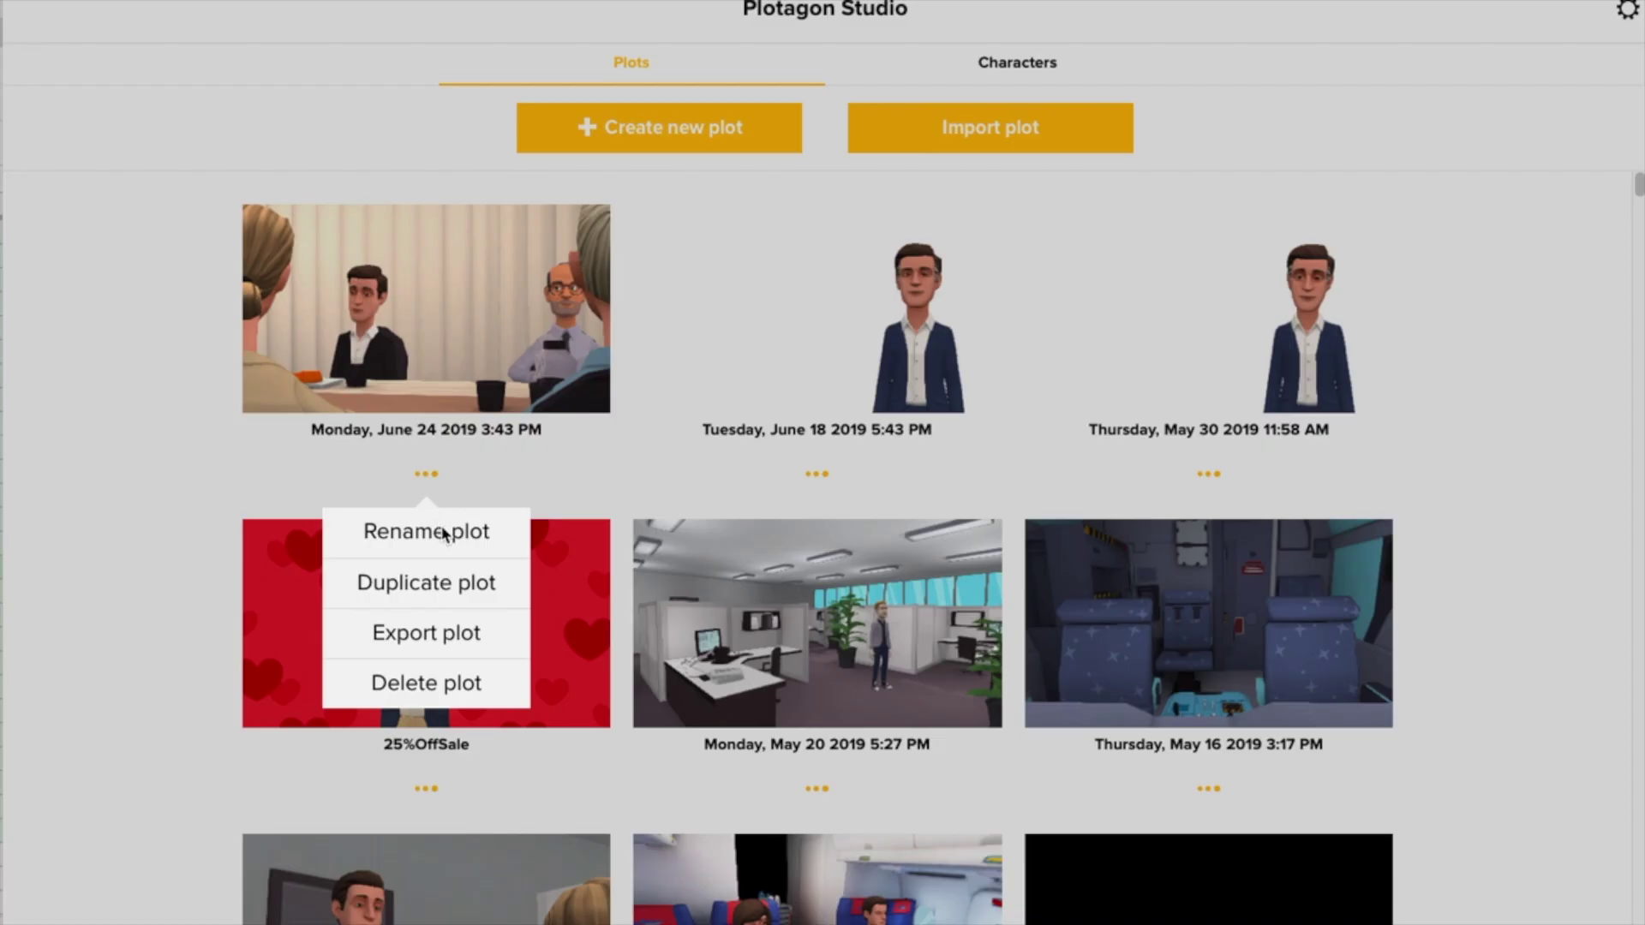
{"action": "left_click", "coordinate": [445, 533]}
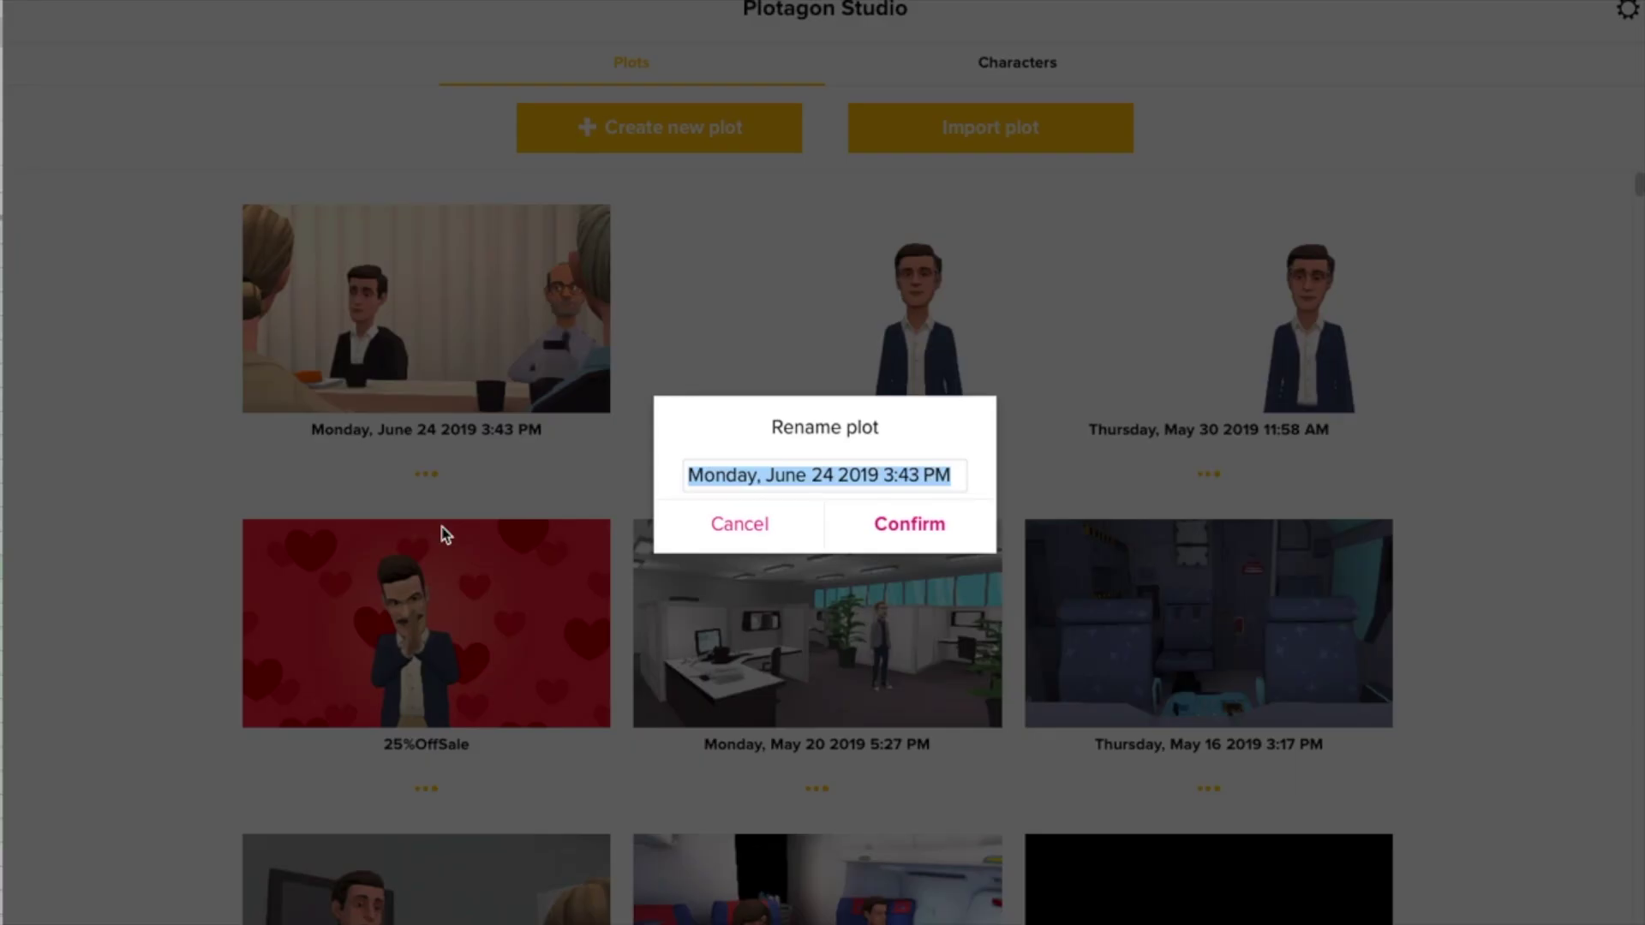
{"action": "type", "text": "Mond"}
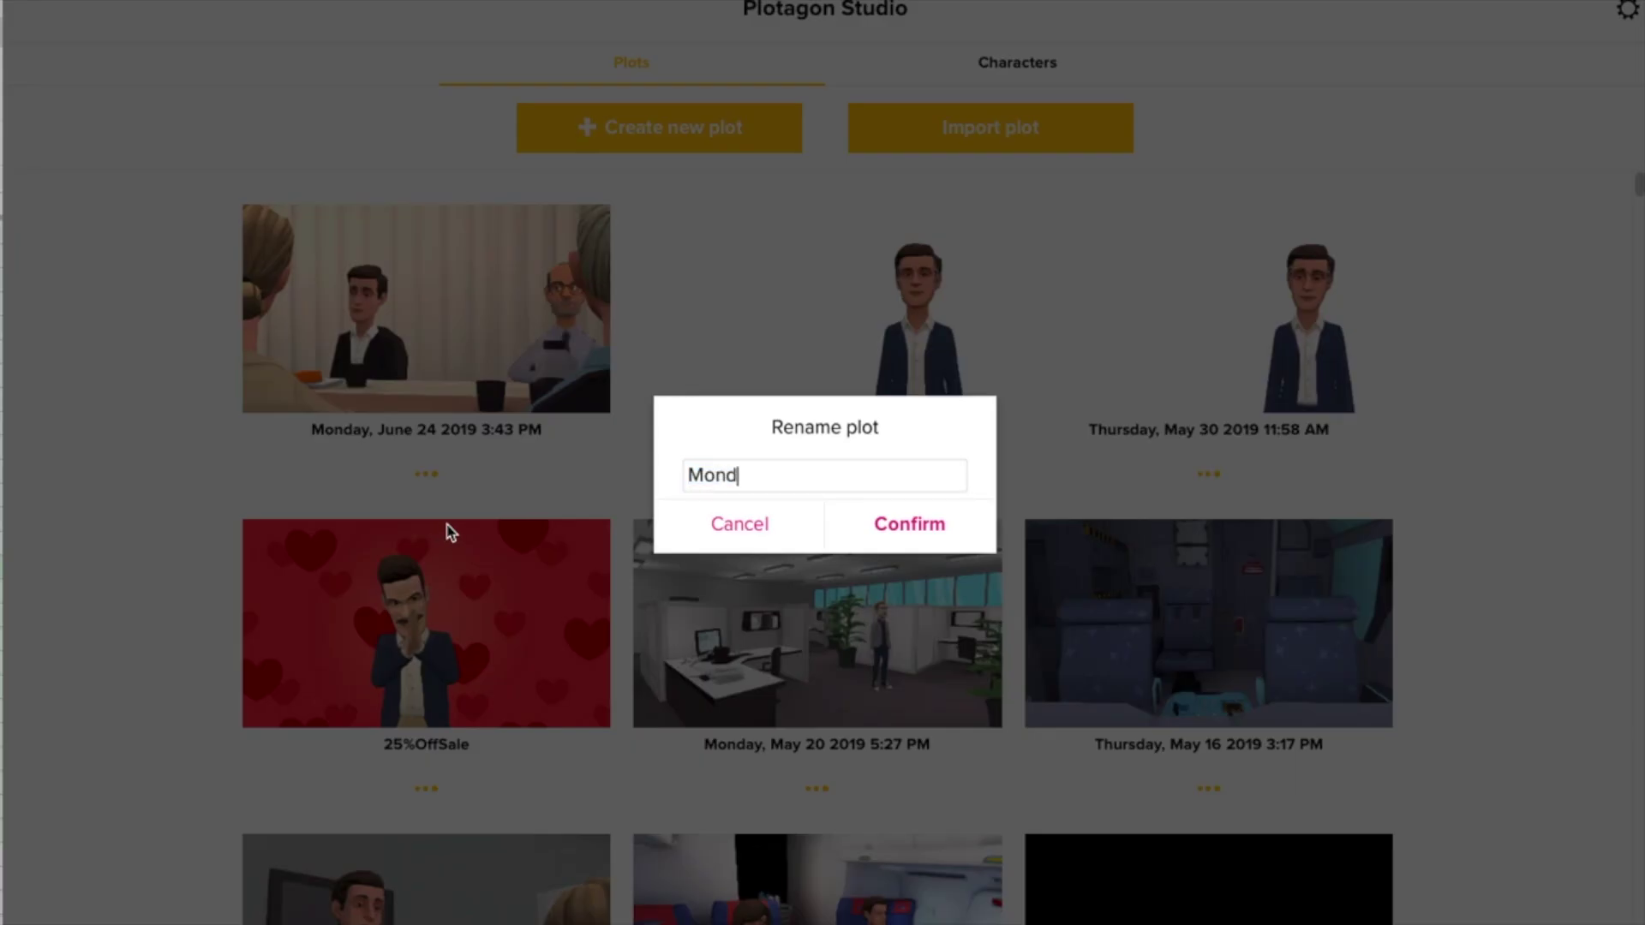
{"action": "type", "text": "ay Morning Meeting"}
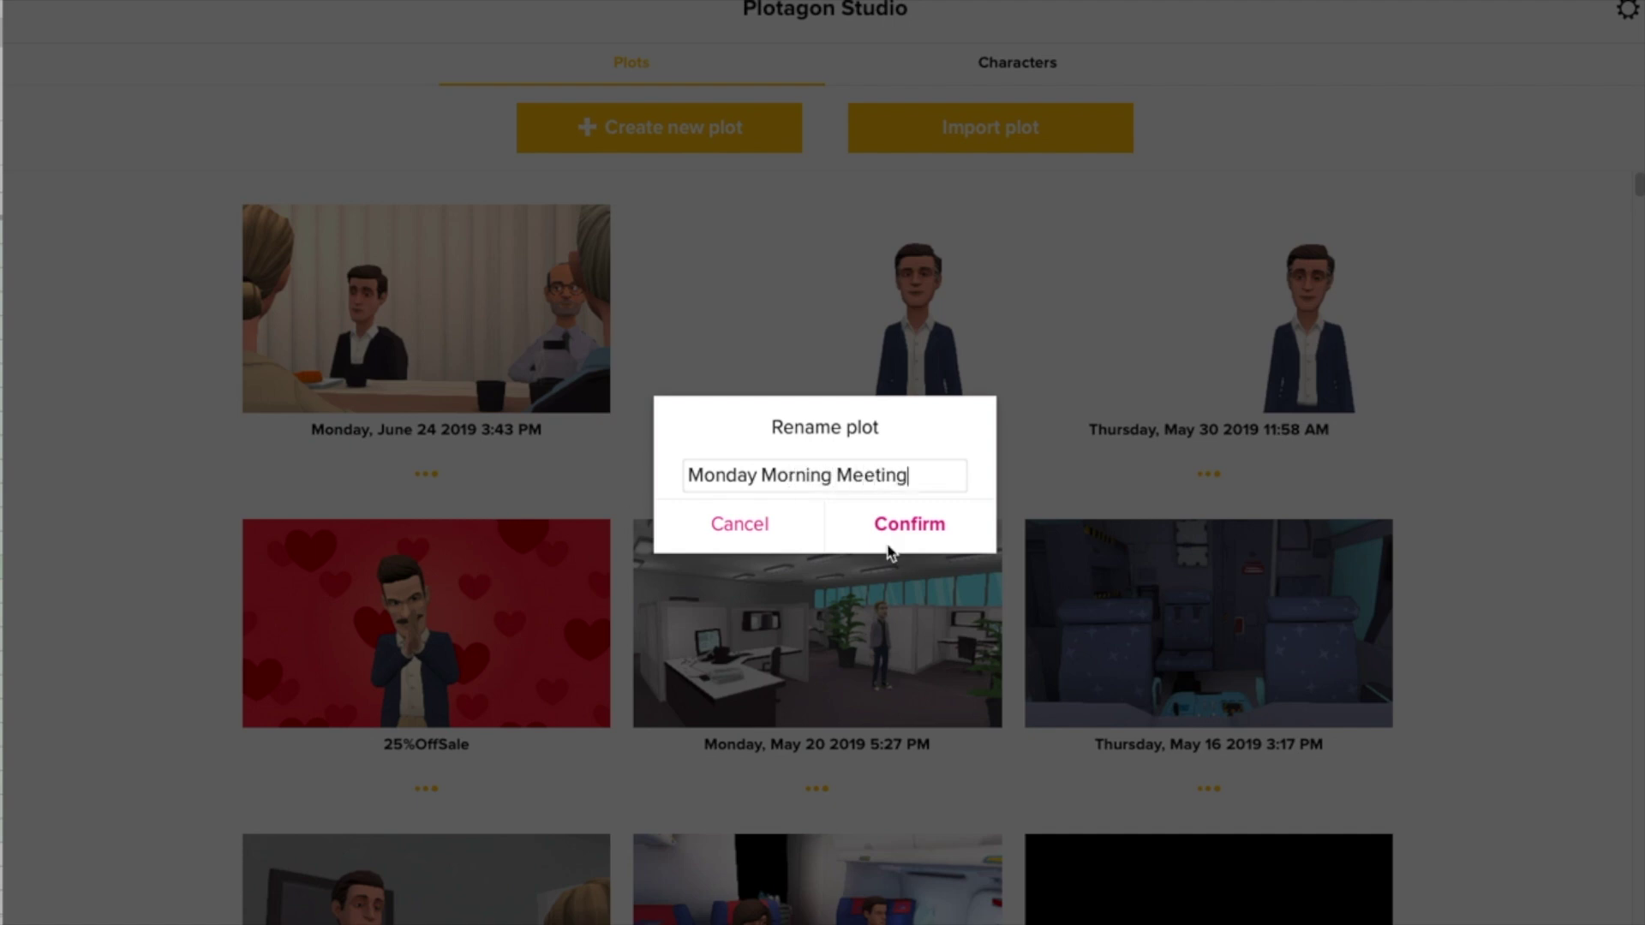
{"action": "left_click", "coordinate": [946, 538]}
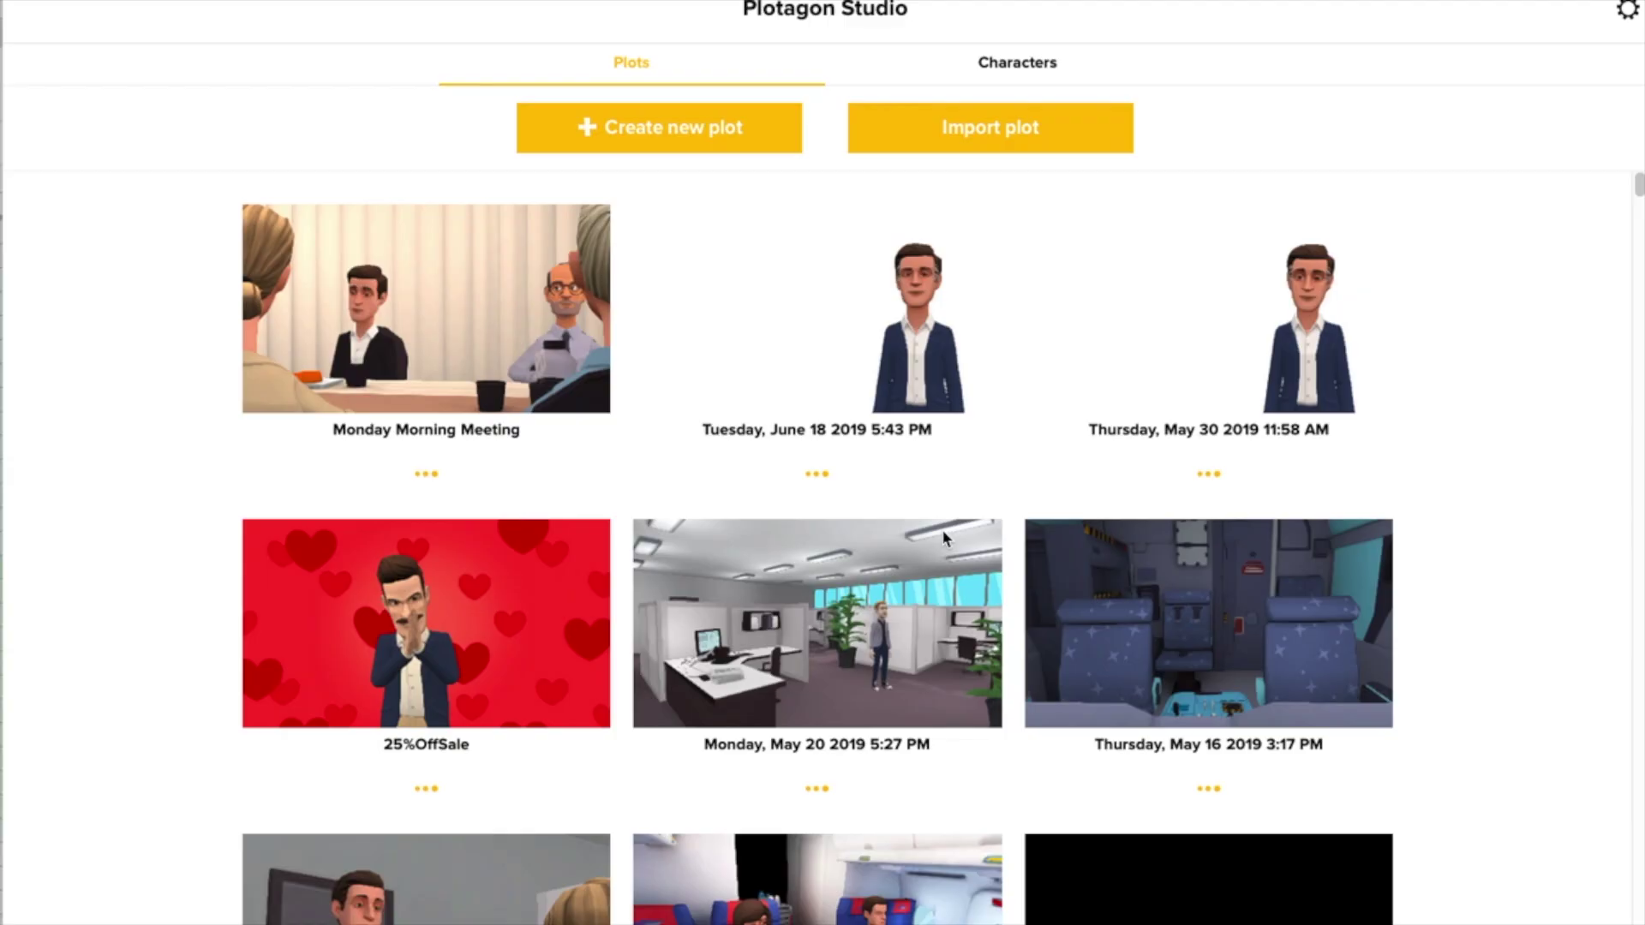